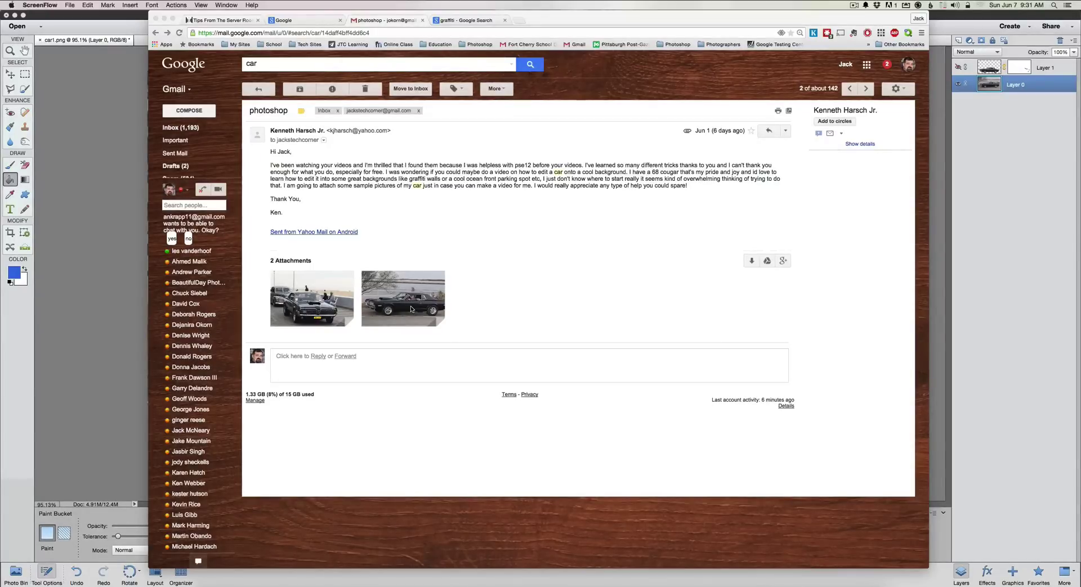
# Step: Switch to Photoshop Elements and start a new Quick Selection over the car's lower body and both wheels on Layer 0
pyautogui.click(165, 19)
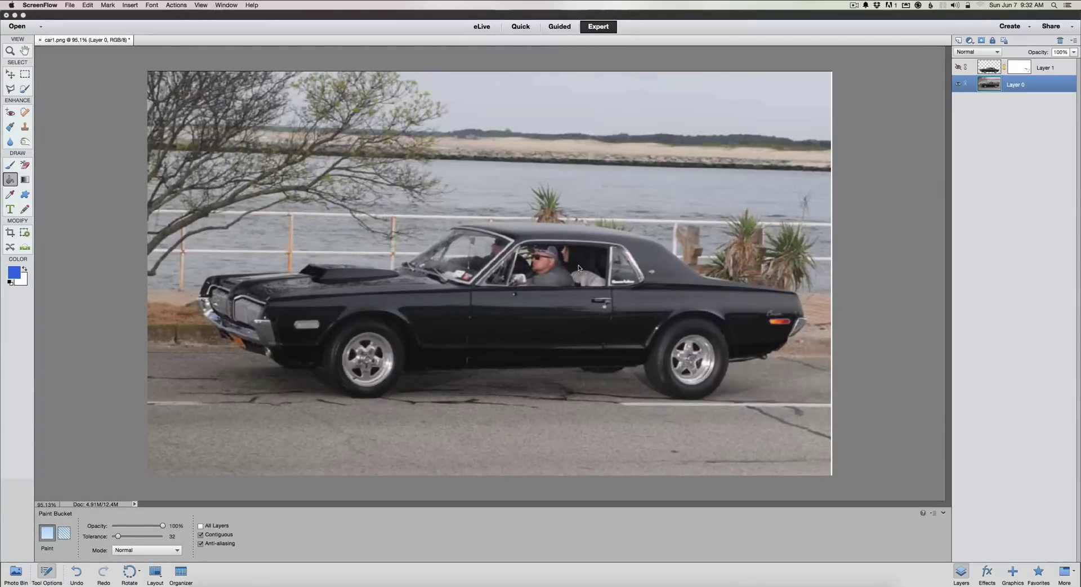
pyautogui.click(24, 89)
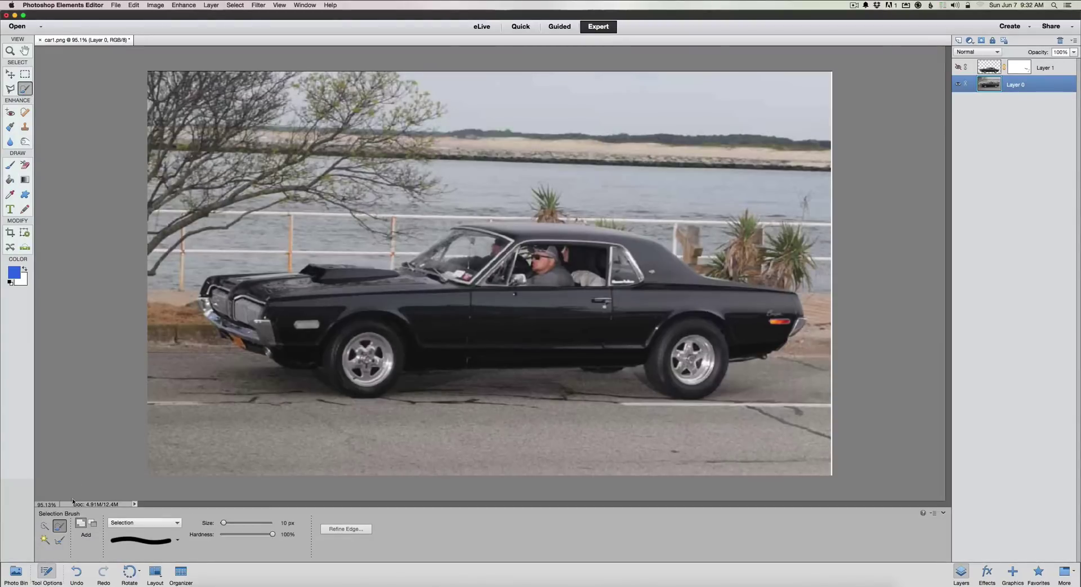
pyautogui.click(45, 525)
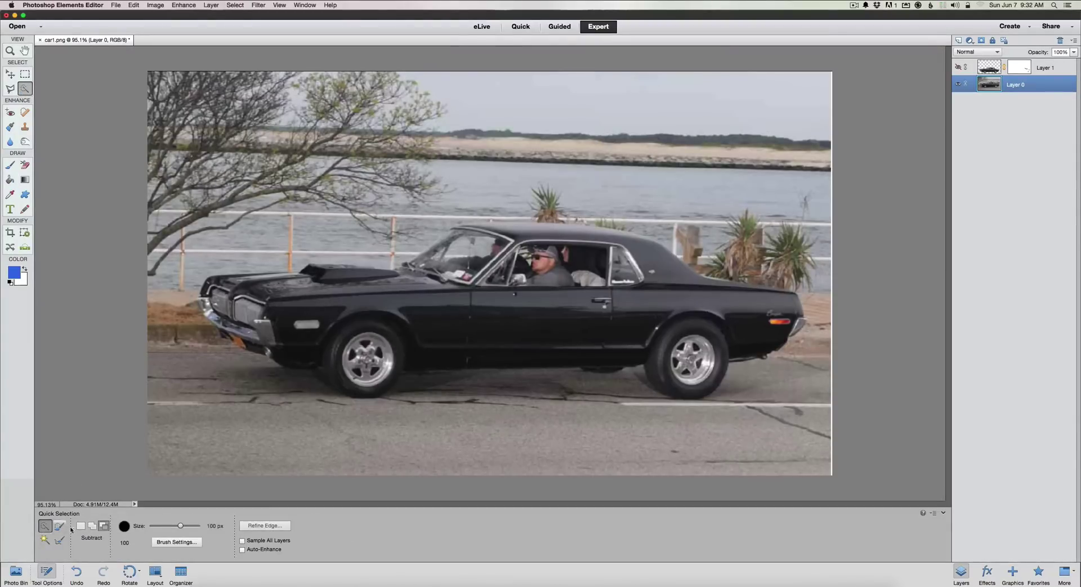
pyautogui.click(80, 526)
pyautogui.moveTo(364, 342)
pyautogui.mouseDown()
pyautogui.moveTo(352, 333)
pyautogui.moveTo(367, 325)
pyautogui.moveTo(339, 340)
pyautogui.moveTo(349, 382)
pyautogui.moveTo(386, 360)
pyautogui.moveTo(387, 336)
pyautogui.moveTo(412, 326)
pyautogui.moveTo(585, 316)
pyautogui.moveTo(664, 332)
pyautogui.mouseUp()
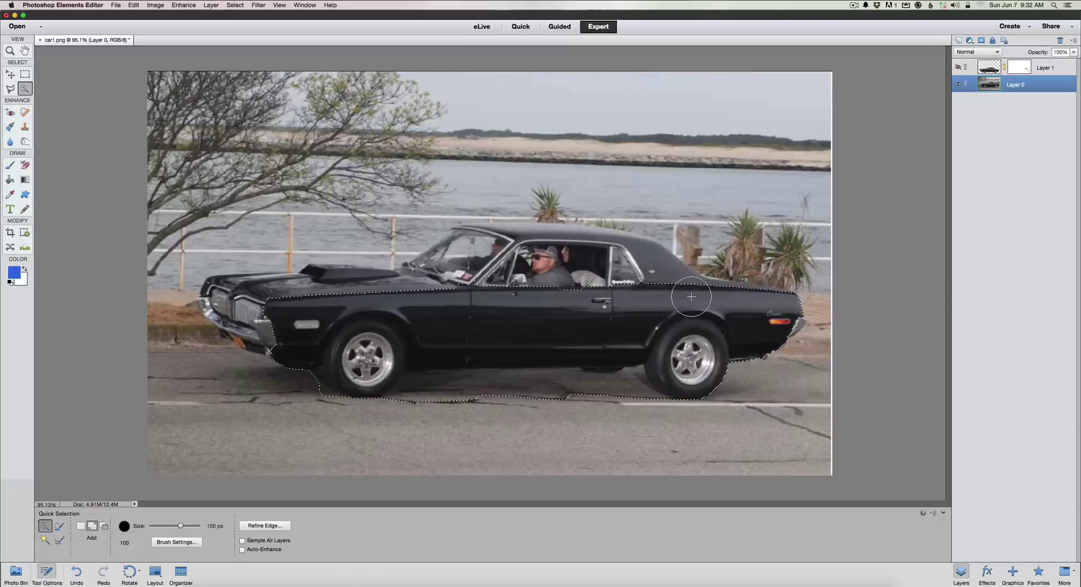
# Step: Reduce the Quick Selection brush to 35 px and add the car's rear deck, roof, windows and windshield to the selection
pyautogui.press('[')
pyautogui.press('[')
pyautogui.press('[')
pyautogui.press('[')
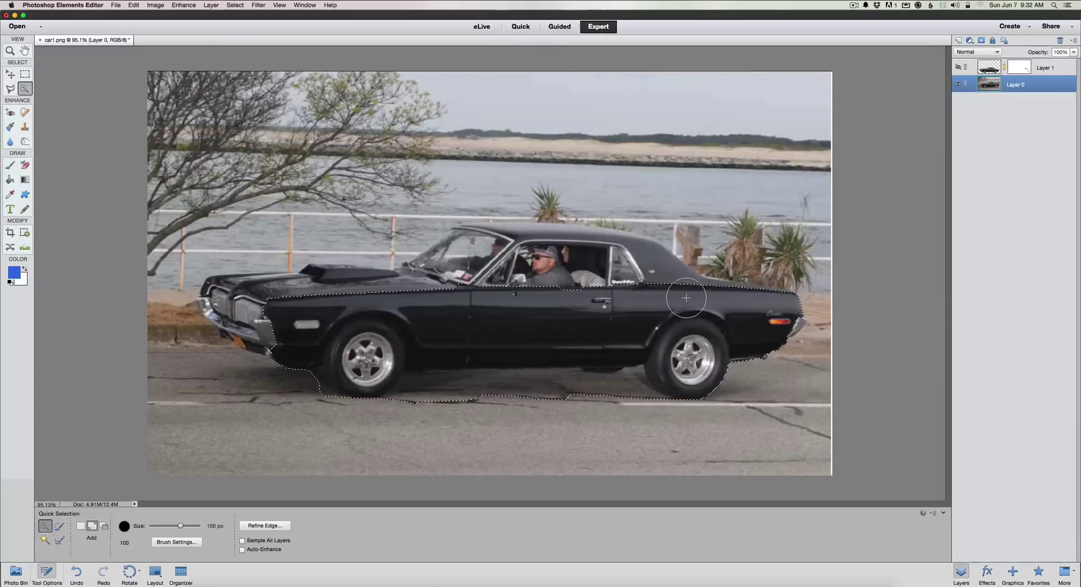
pyautogui.press('[')
pyautogui.press('[')
pyautogui.press('[')
pyautogui.press('[')
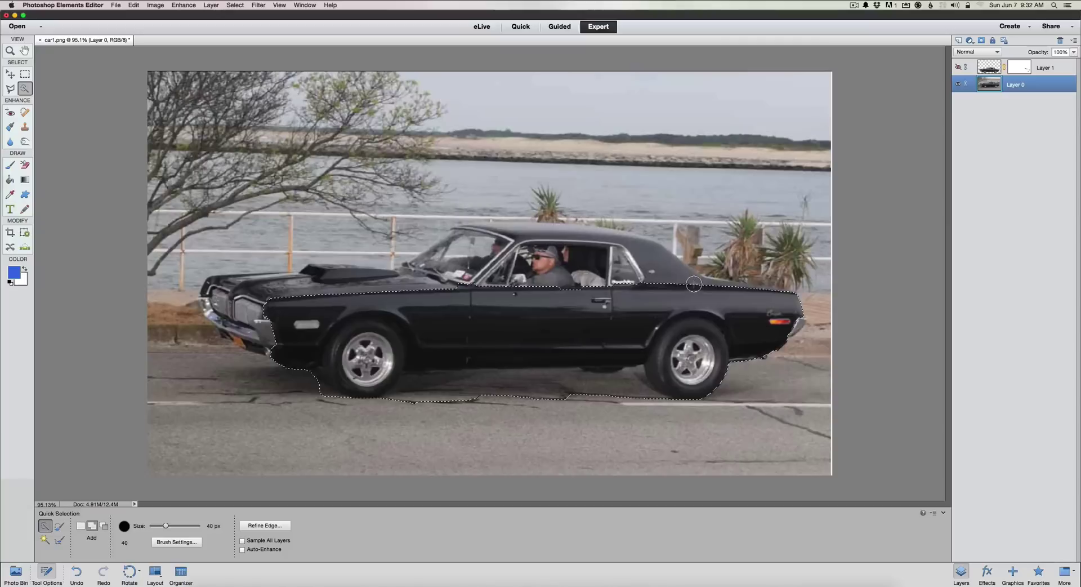
pyautogui.moveTo(684, 280); pyautogui.dragTo(777, 294)
pyautogui.moveTo(630, 270)
pyautogui.mouseDown()
pyautogui.moveTo(586, 251)
pyautogui.moveTo(601, 248)
pyautogui.moveTo(601, 233)
pyautogui.moveTo(626, 241)
pyautogui.moveTo(475, 246)
pyautogui.moveTo(484, 234)
pyautogui.moveTo(459, 235)
pyautogui.moveTo(481, 230)
pyautogui.moveTo(452, 245)
pyautogui.moveTo(465, 228)
pyautogui.moveTo(408, 271)
pyautogui.moveTo(429, 278)
pyautogui.mouseUp()
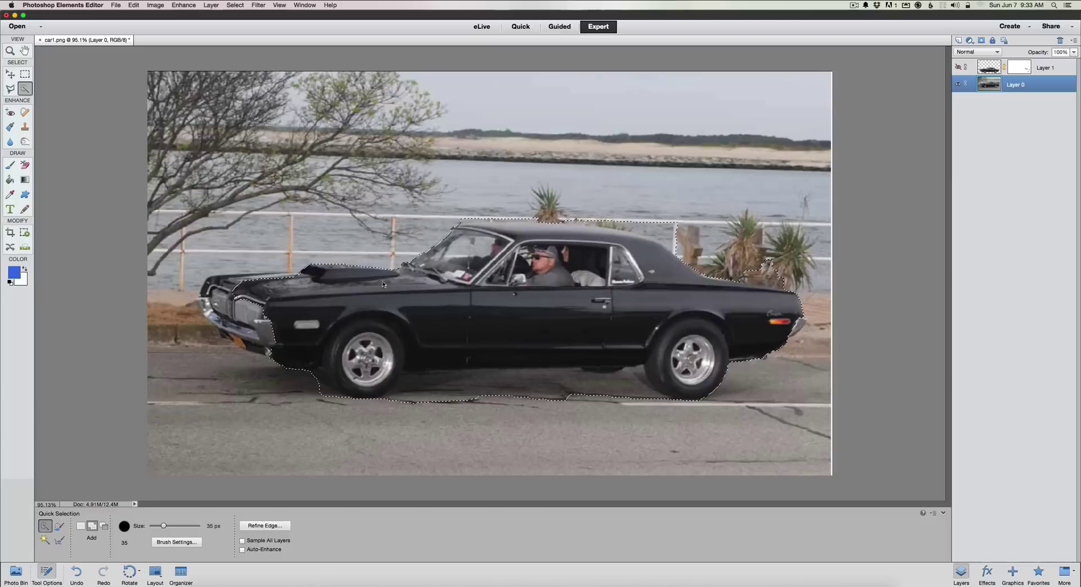
# Step: Add the front of the hood, the grille and front bumper, the windshield corner and the rear bumper to the selection
pyautogui.moveTo(295, 278)
pyautogui.mouseDown()
pyautogui.moveTo(238, 283)
pyautogui.moveTo(205, 300)
pyautogui.moveTo(238, 338)
pyautogui.moveTo(275, 346)
pyautogui.mouseUp()
pyautogui.moveTo(442, 253); pyautogui.dragTo(451, 238)
pyautogui.moveTo(797, 319)
pyautogui.mouseDown()
pyautogui.moveTo(775, 323)
pyautogui.moveTo(779, 333)
pyautogui.moveTo(768, 328)
pyautogui.mouseUp()
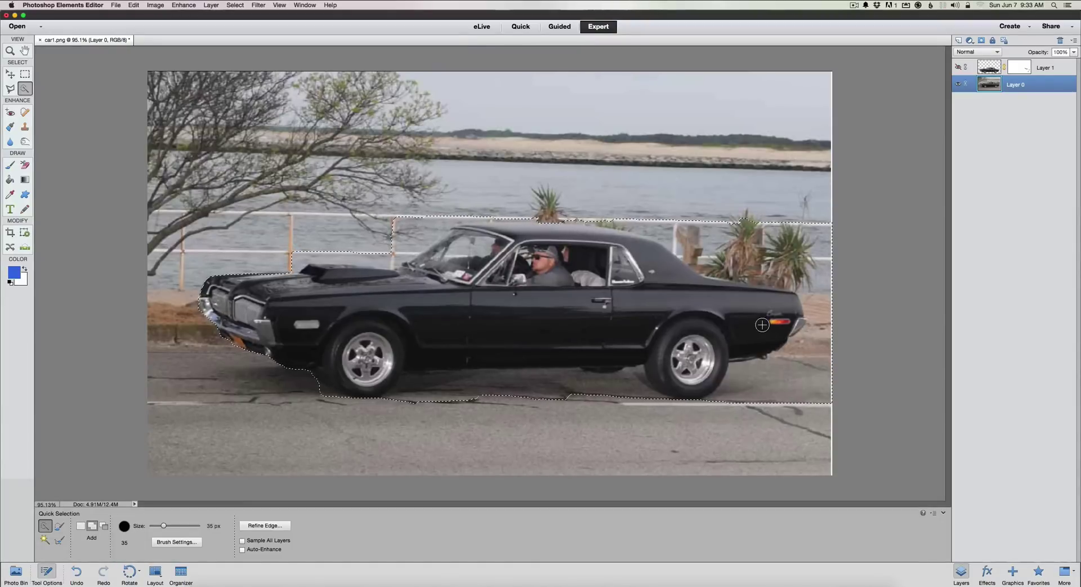
# Step: Subtract the road beside the front tire with a 10 px brush, and add the tire area lost from the selection
pyautogui.click(105, 528)
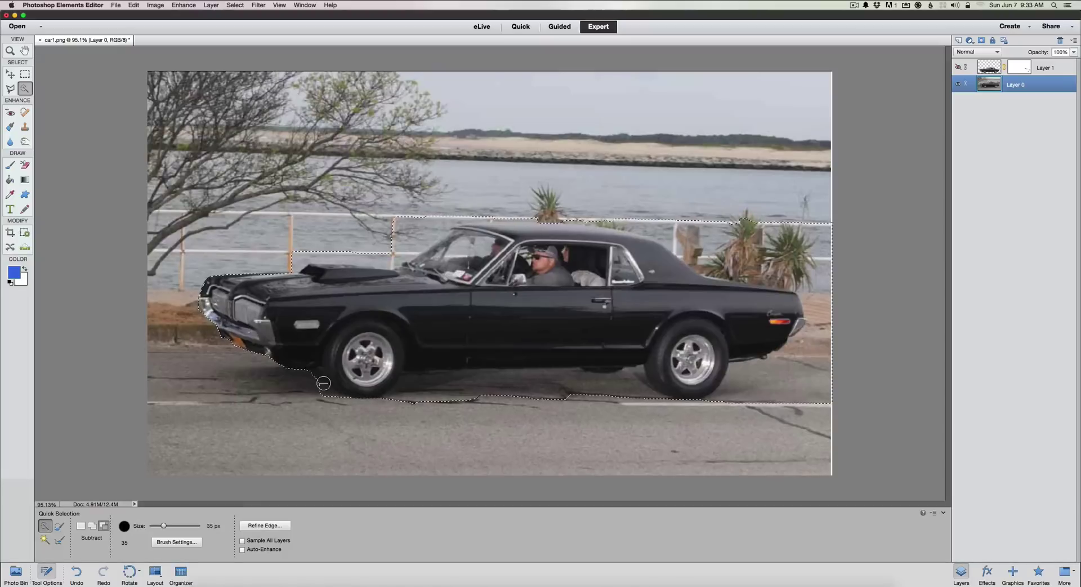
pyautogui.press('[')
pyautogui.press('[')
pyautogui.press('[')
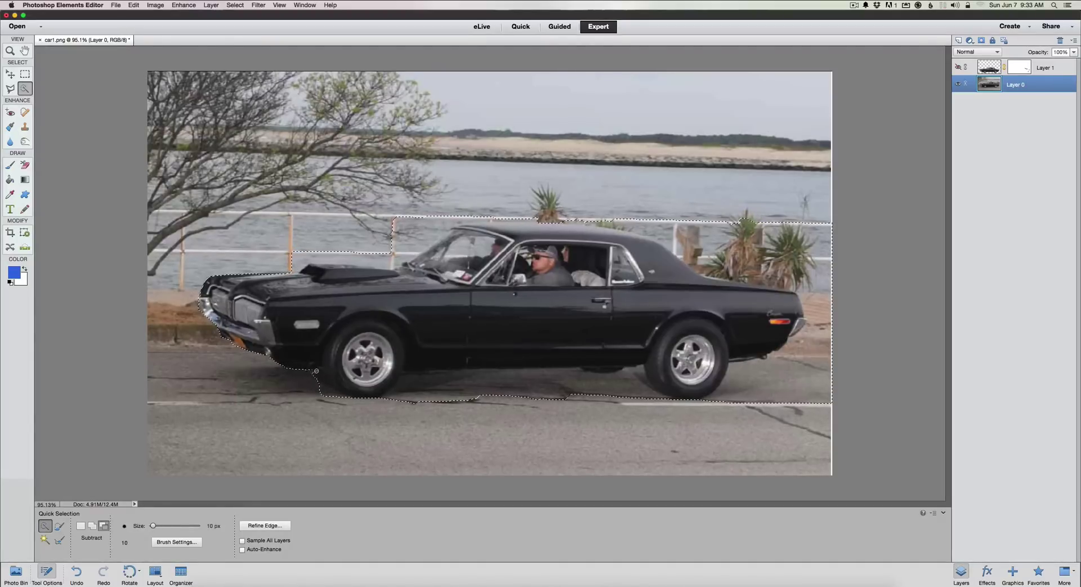
pyautogui.moveTo(317, 371); pyautogui.dragTo(320, 389)
pyautogui.click(323, 396)
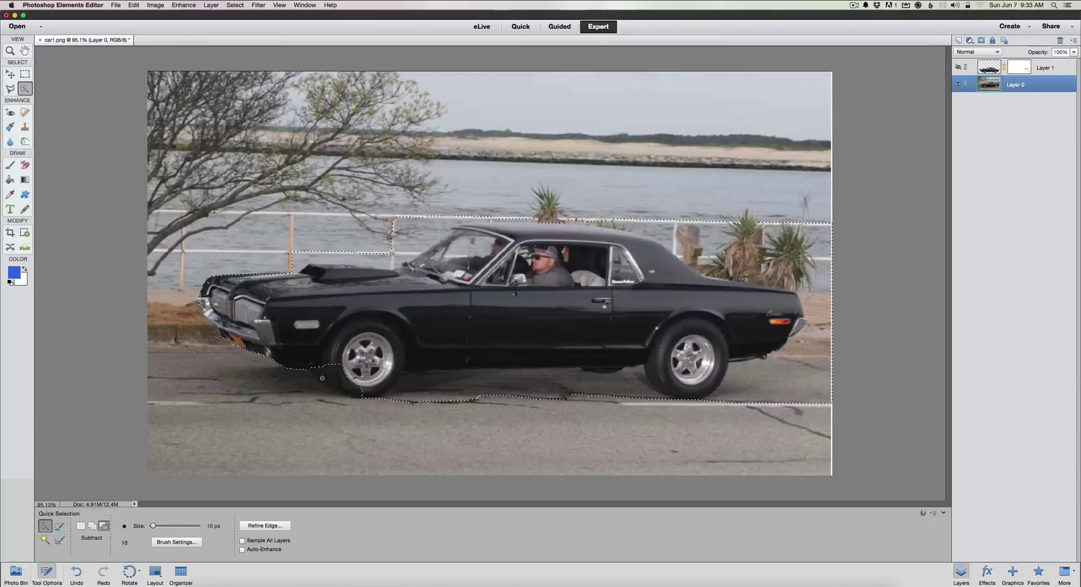
pyautogui.click(92, 525)
pyautogui.moveTo(319, 363); pyautogui.dragTo(360, 381)
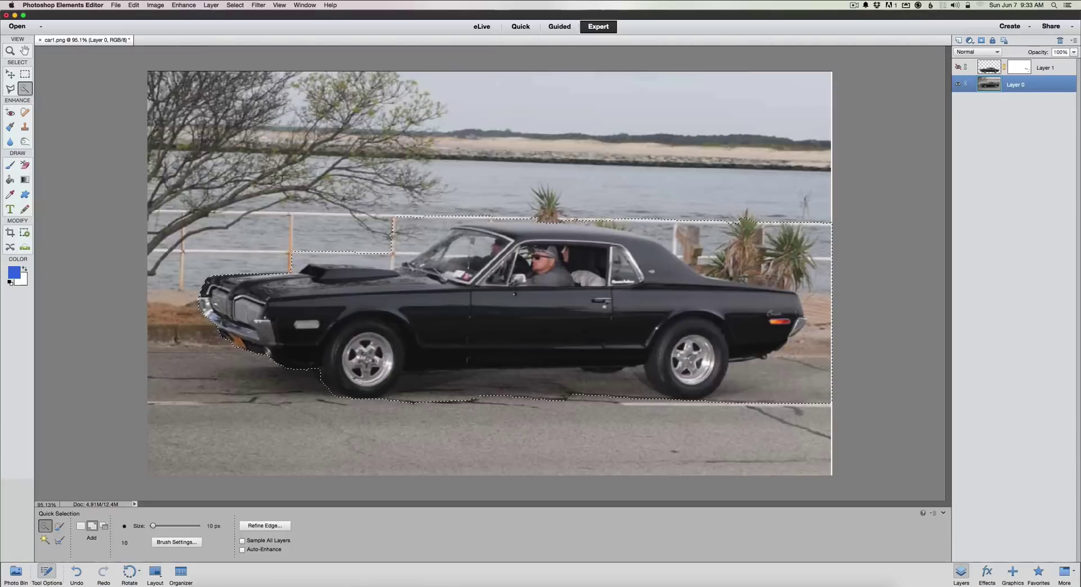
# Step: Subtract the road beneath the car, around both tires and behind the rear wheel from the selection
pyautogui.click(103, 526)
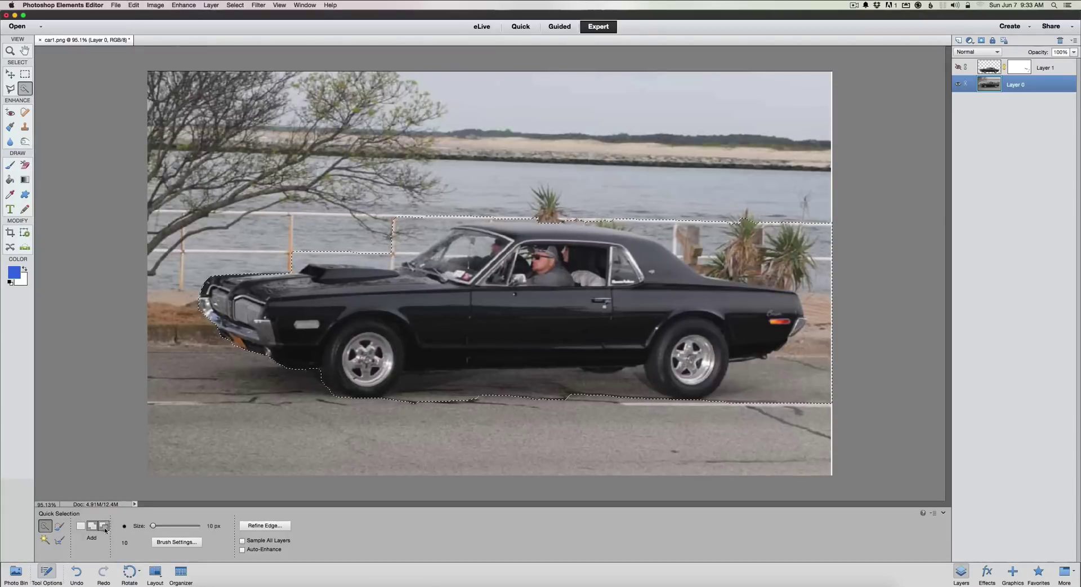
pyautogui.click(329, 393)
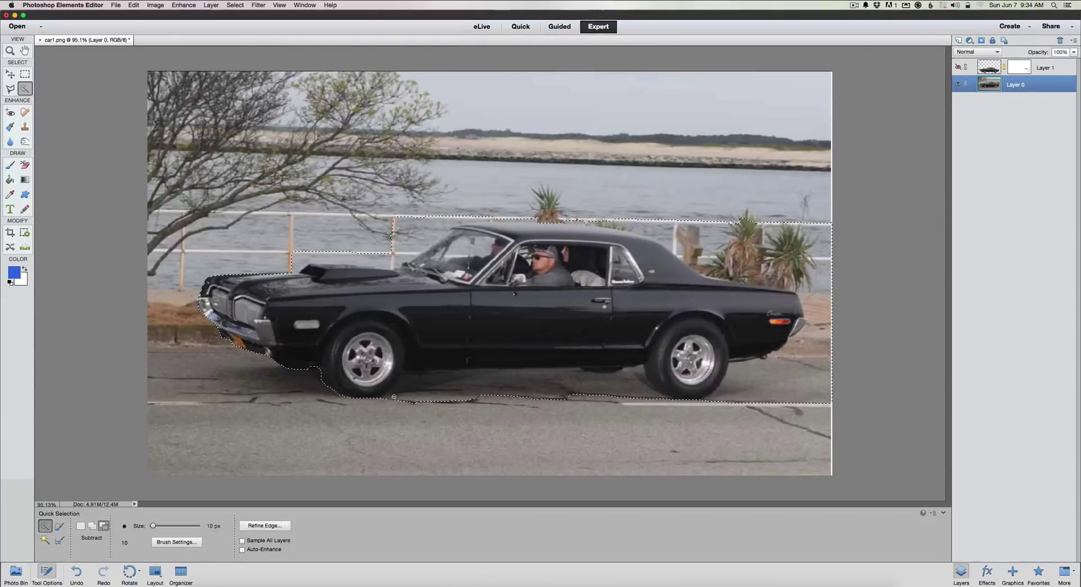
pyautogui.moveTo(396, 393); pyautogui.dragTo(404, 382)
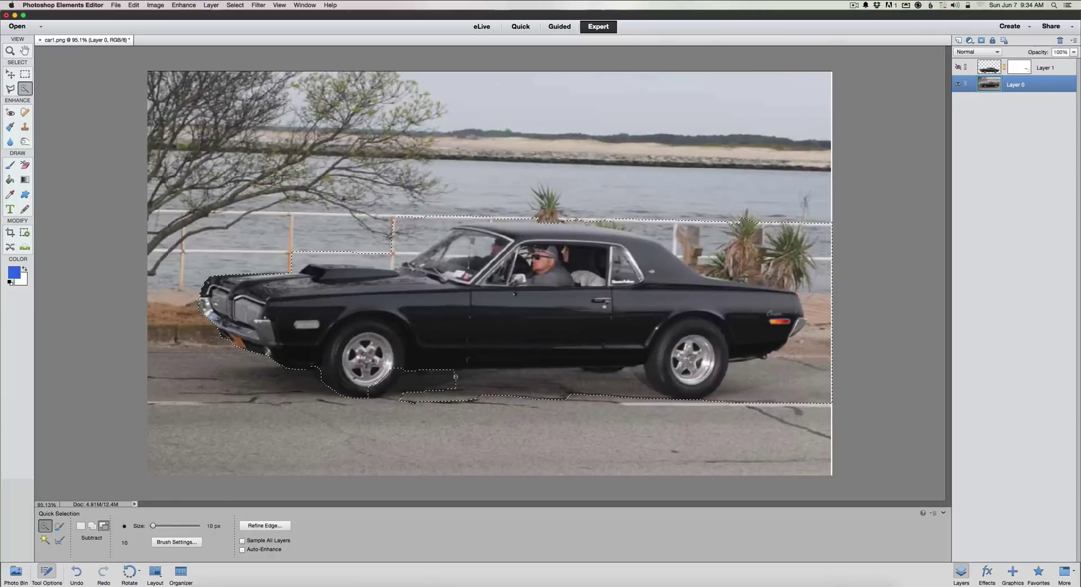
pyautogui.moveTo(472, 376)
pyautogui.mouseDown()
pyautogui.moveTo(420, 402)
pyautogui.moveTo(497, 392)
pyautogui.moveTo(573, 398)
pyautogui.mouseUp()
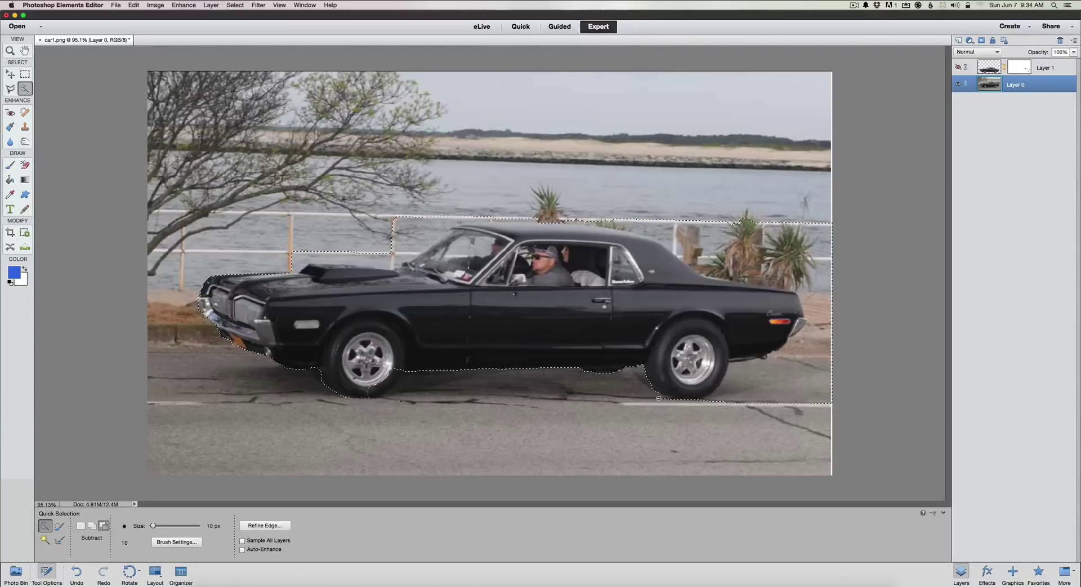
pyautogui.moveTo(664, 399)
pyautogui.mouseDown()
pyautogui.moveTo(735, 400)
pyautogui.moveTo(753, 382)
pyautogui.mouseUp()
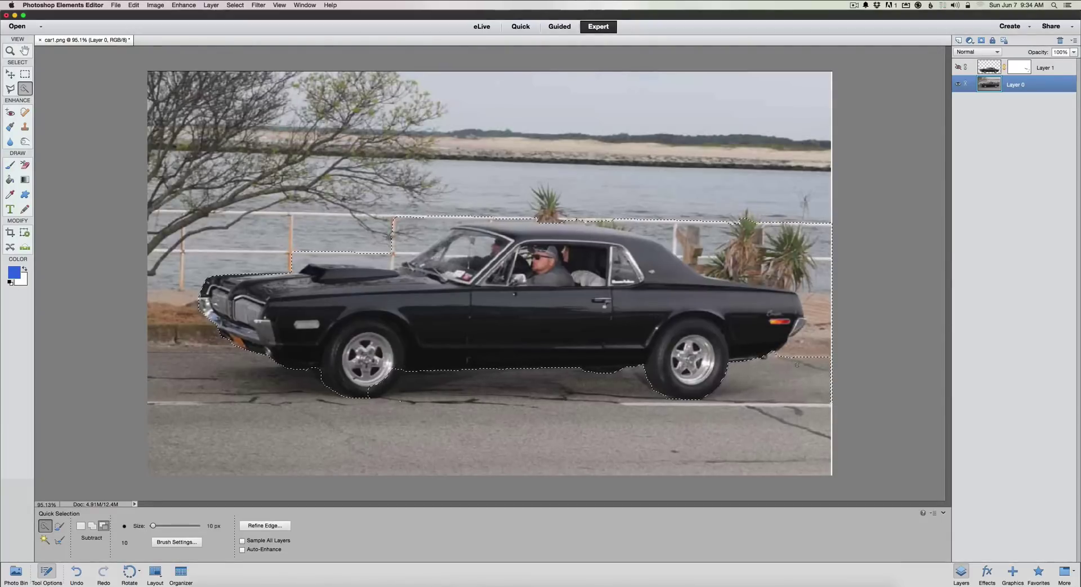
pyautogui.moveTo(831, 366); pyautogui.dragTo(826, 383)
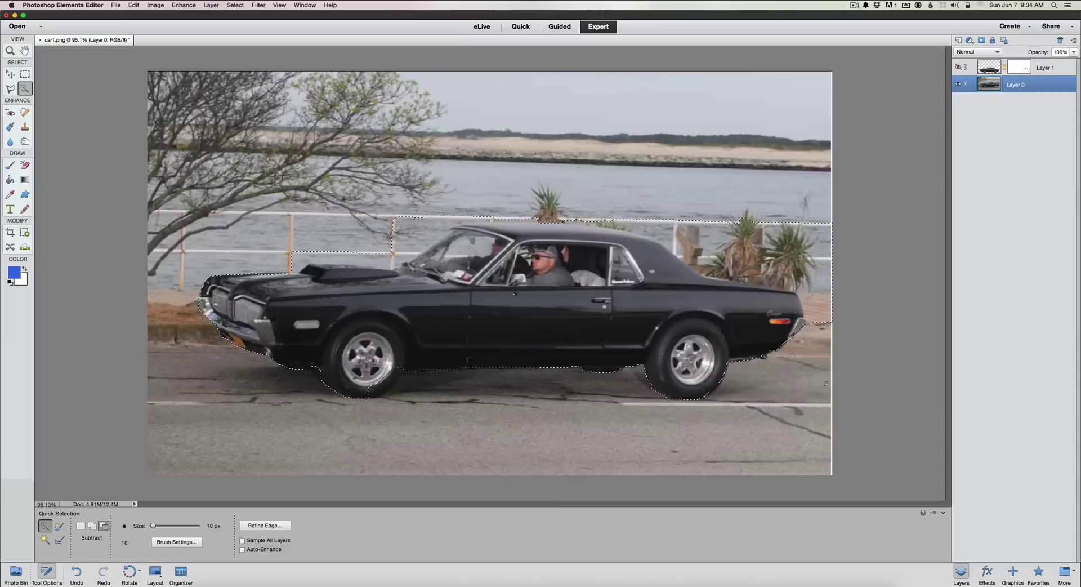
# Step: Subtract the background behind the rear bumper, the plants above the trunk and the railing beside the rear roof pillar from the selection
pyautogui.moveTo(825, 326); pyautogui.dragTo(825, 315)
pyautogui.moveTo(824, 262)
pyautogui.mouseDown()
pyautogui.moveTo(825, 242)
pyautogui.moveTo(799, 225)
pyautogui.moveTo(775, 223)
pyautogui.moveTo(764, 255)
pyautogui.moveTo(751, 254)
pyautogui.mouseUp()
pyautogui.scroll(3, 542, 264)
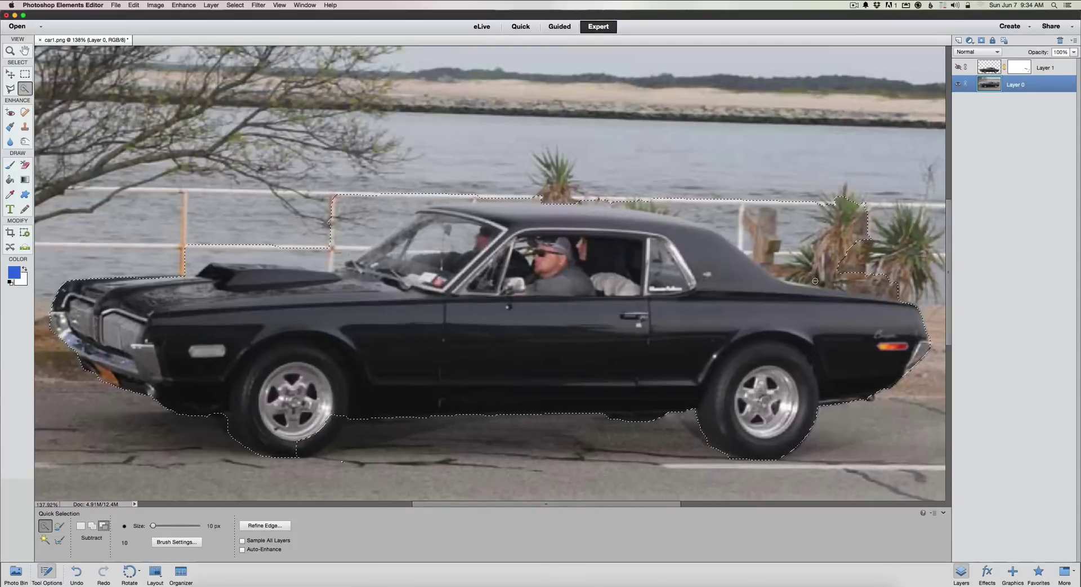
pyautogui.moveTo(823, 278); pyautogui.dragTo(834, 278)
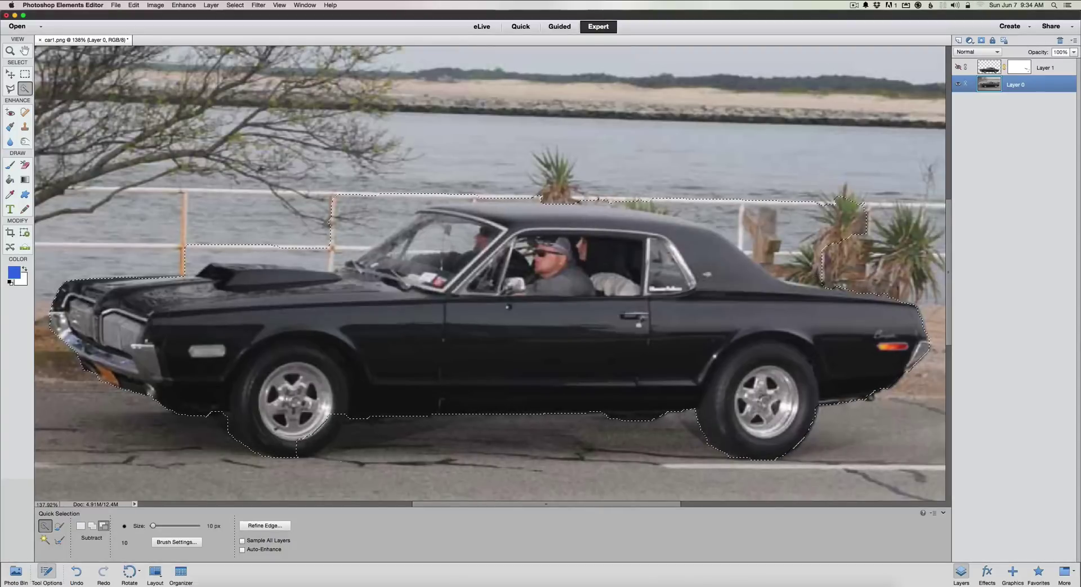
pyautogui.moveTo(780, 263)
pyautogui.mouseDown()
pyautogui.moveTo(772, 255)
pyautogui.moveTo(777, 265)
pyautogui.mouseUp()
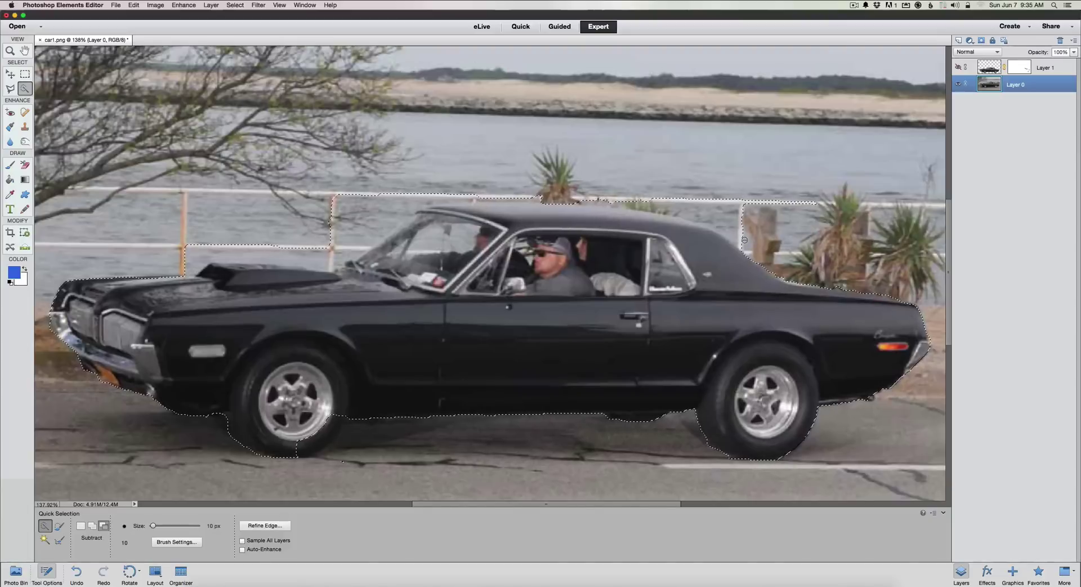
pyautogui.moveTo(736, 233); pyautogui.dragTo(723, 221)
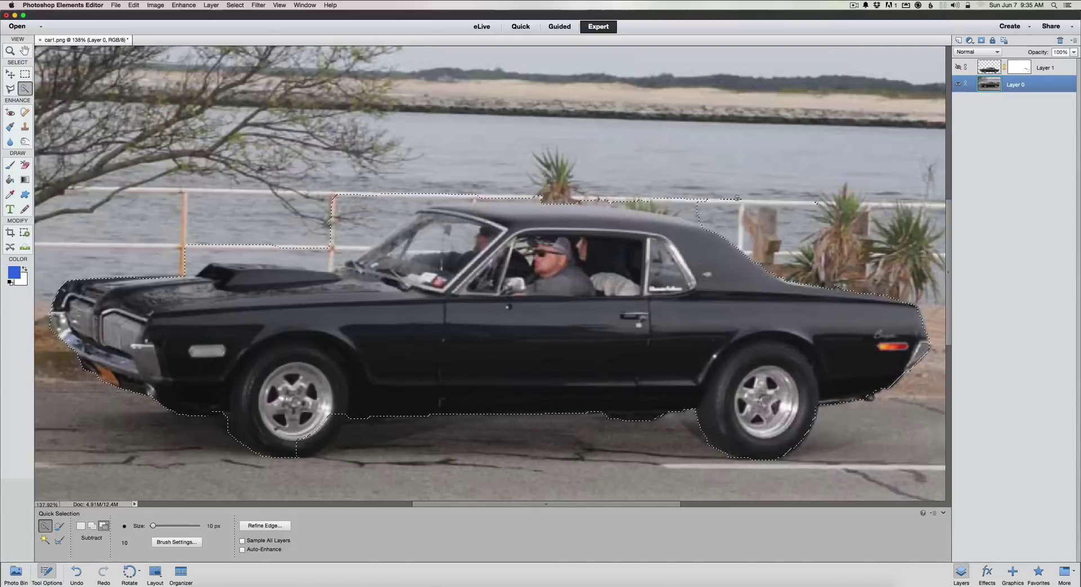
# Step: Subtract the railing and water above the roof, windshield and hood from the selection
pyautogui.moveTo(697, 199); pyautogui.dragTo(493, 197)
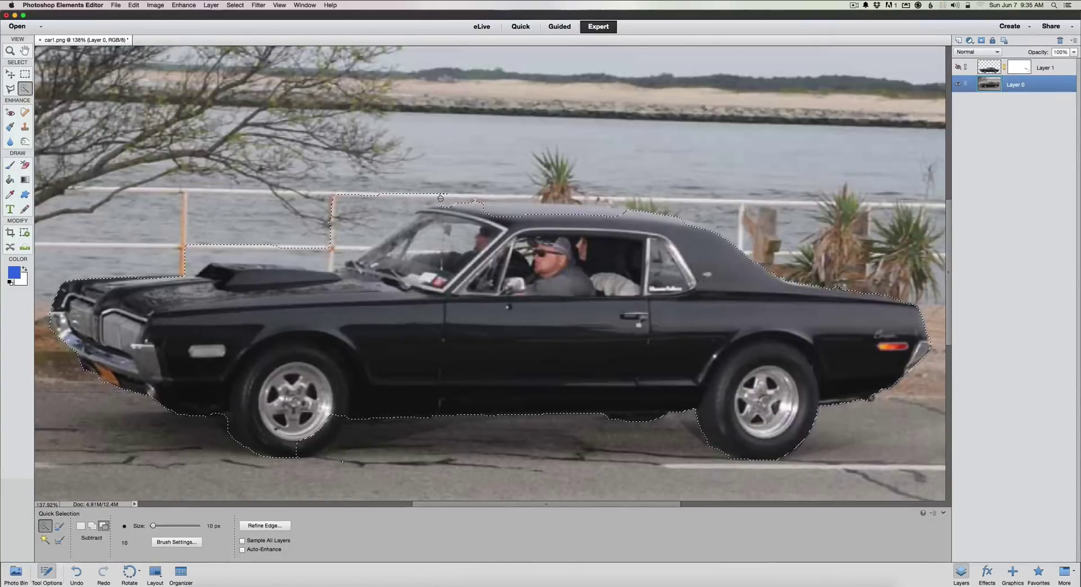
pyautogui.moveTo(440, 198); pyautogui.dragTo(357, 199)
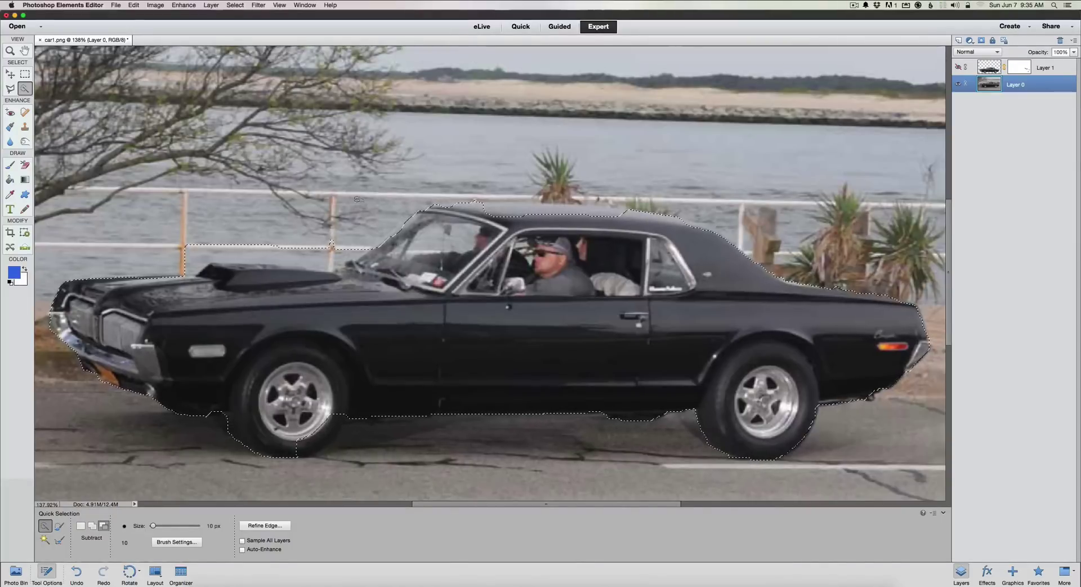
pyautogui.moveTo(332, 239); pyautogui.dragTo(327, 250)
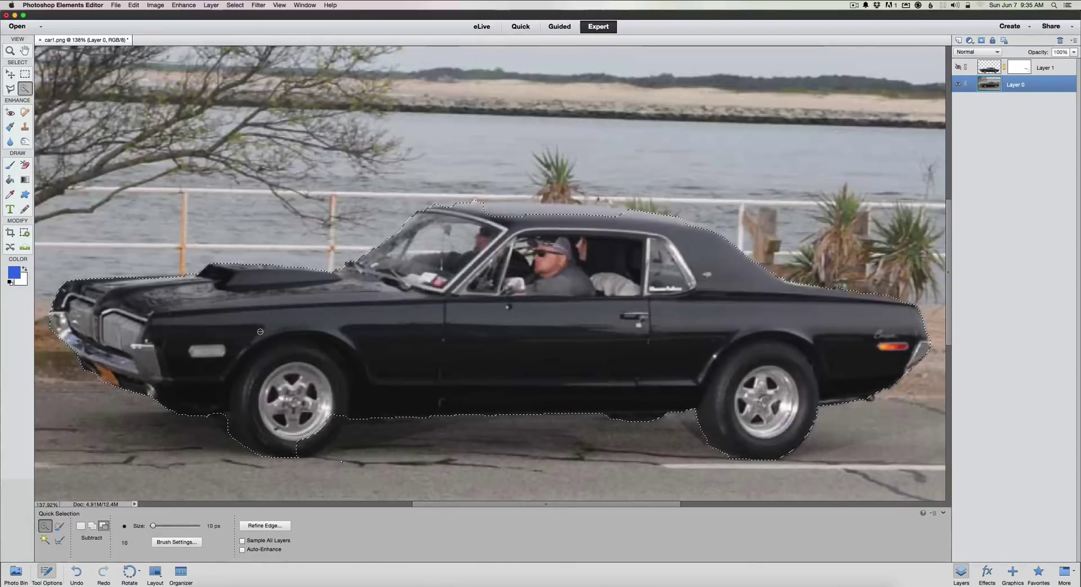
# Step: Add the missing front edge of the roof to the selection, and set the Quick Selection tool to Subtract
pyautogui.click(92, 525)
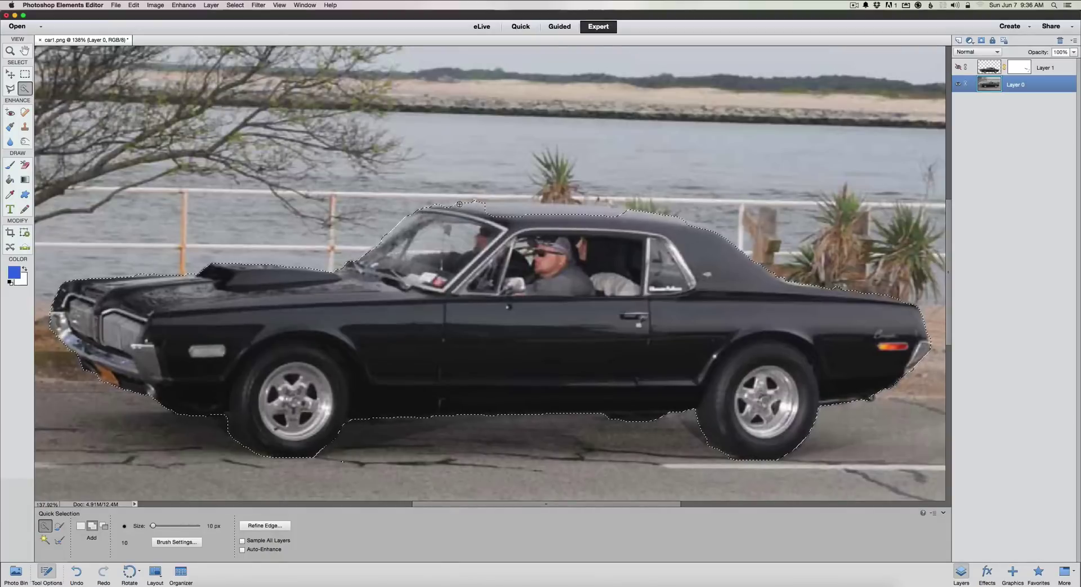
pyautogui.click(493, 213)
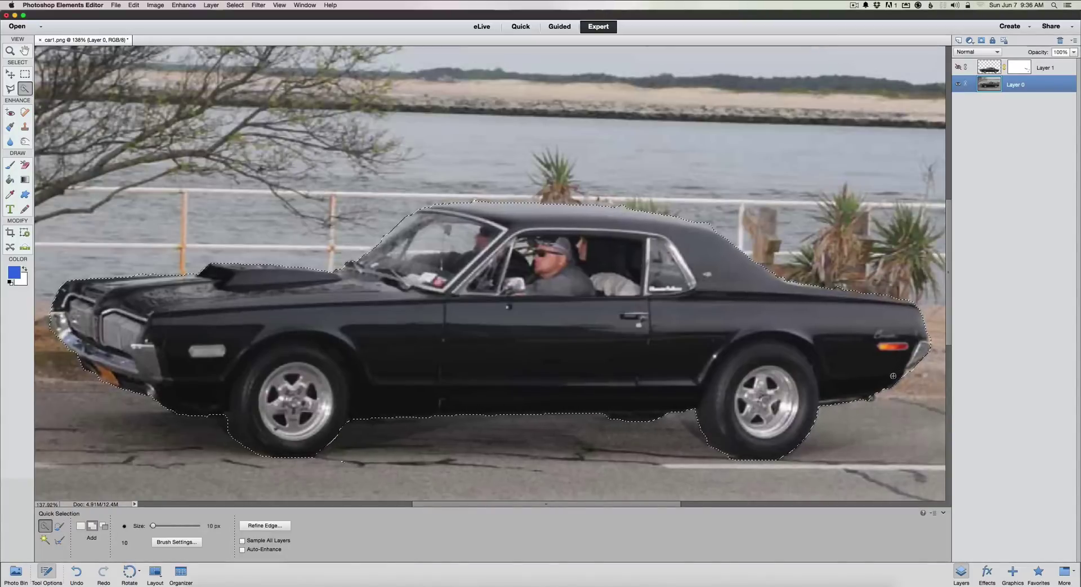
pyautogui.click(104, 527)
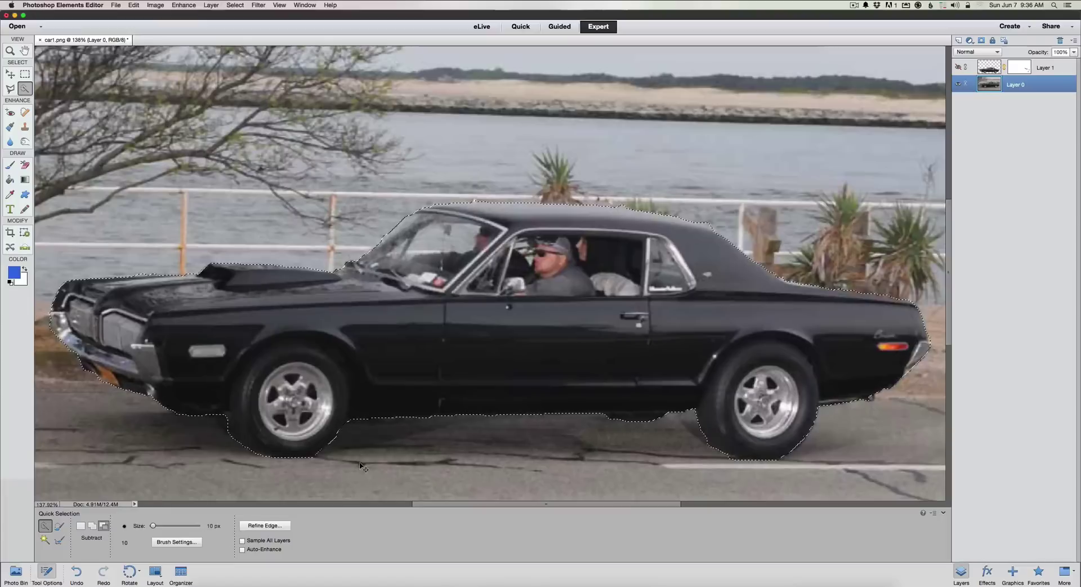
# Step: Try out the car cutout on a new layer with Layer 0 hidden, and undo the layer copy
pyautogui.press('super+j')
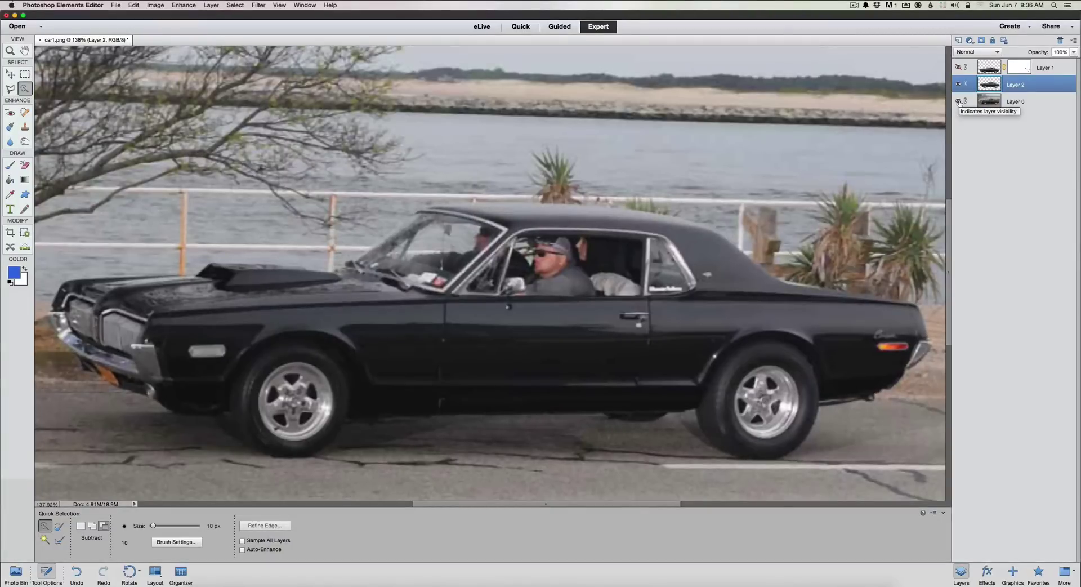
pyautogui.click(958, 102)
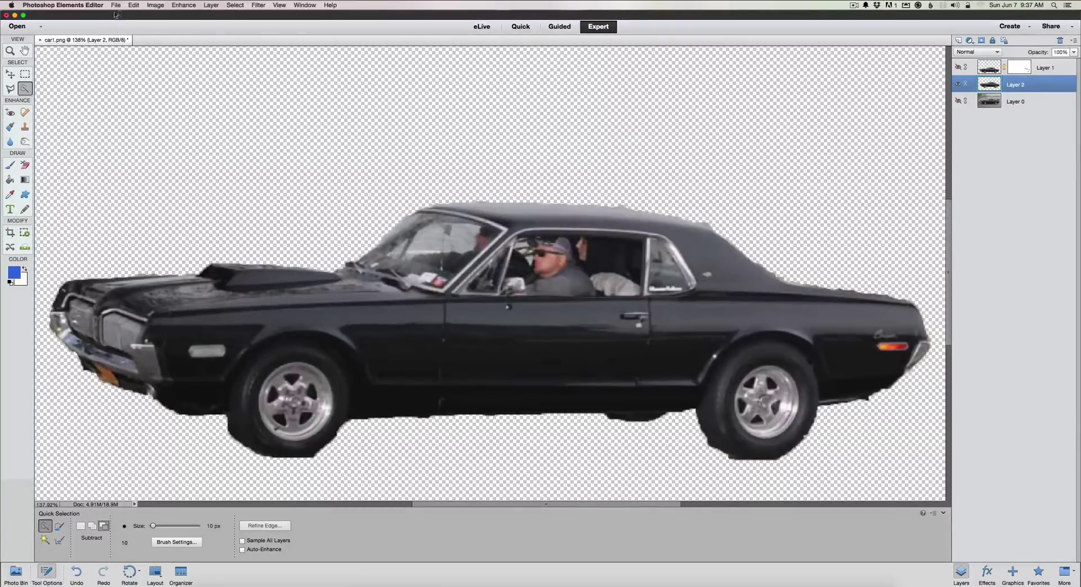
pyautogui.click(133, 7)
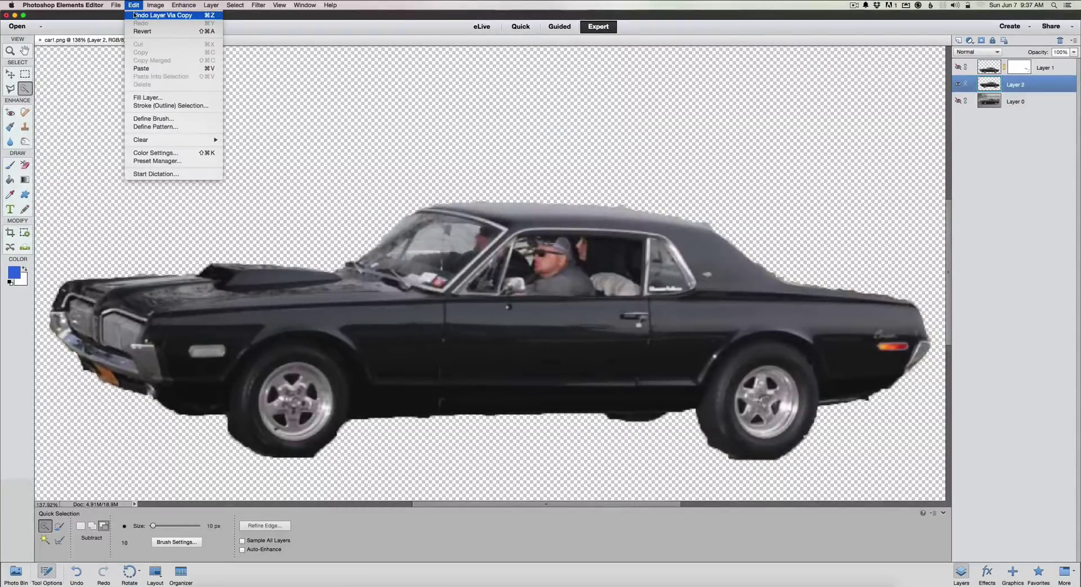
pyautogui.click(146, 15)
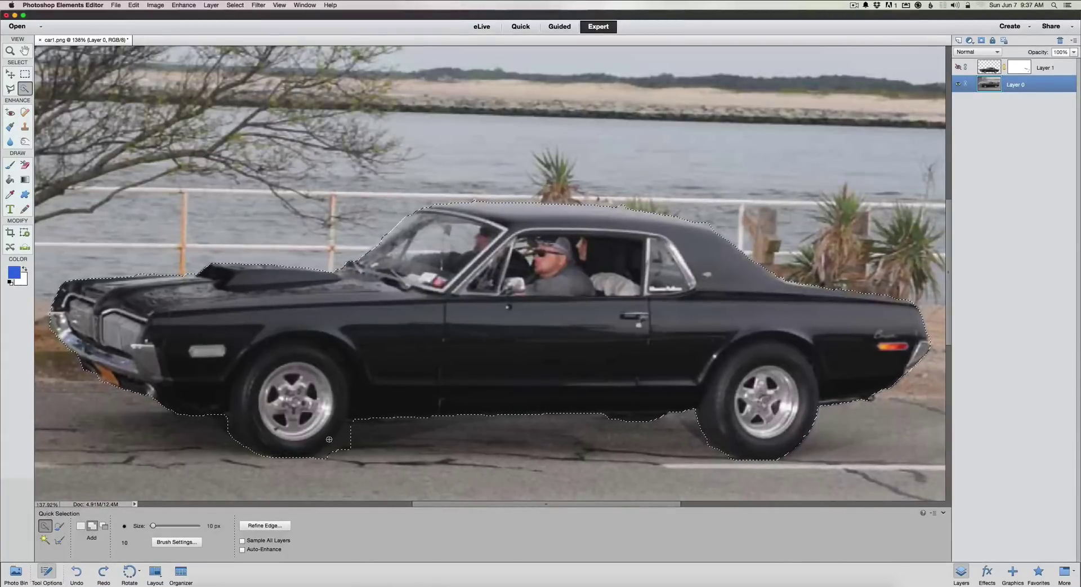
# Step: Extend the selection along the bottom of the front tire, and copy the car to a new layer with Layer 0 hidden
pyautogui.moveTo(328, 438); pyautogui.dragTo(274, 445)
pyautogui.press('super+j')
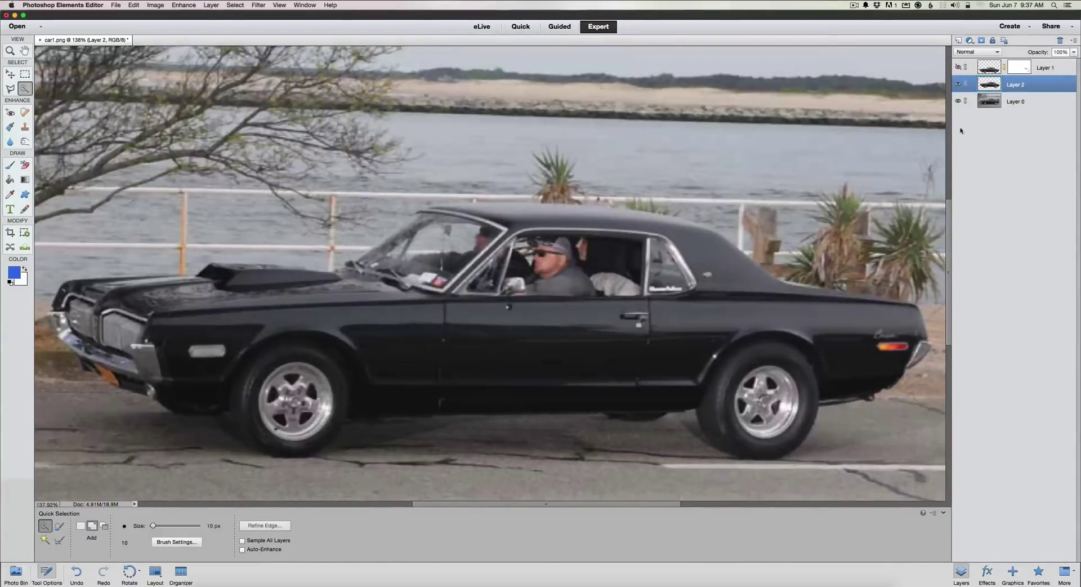
pyautogui.click(958, 102)
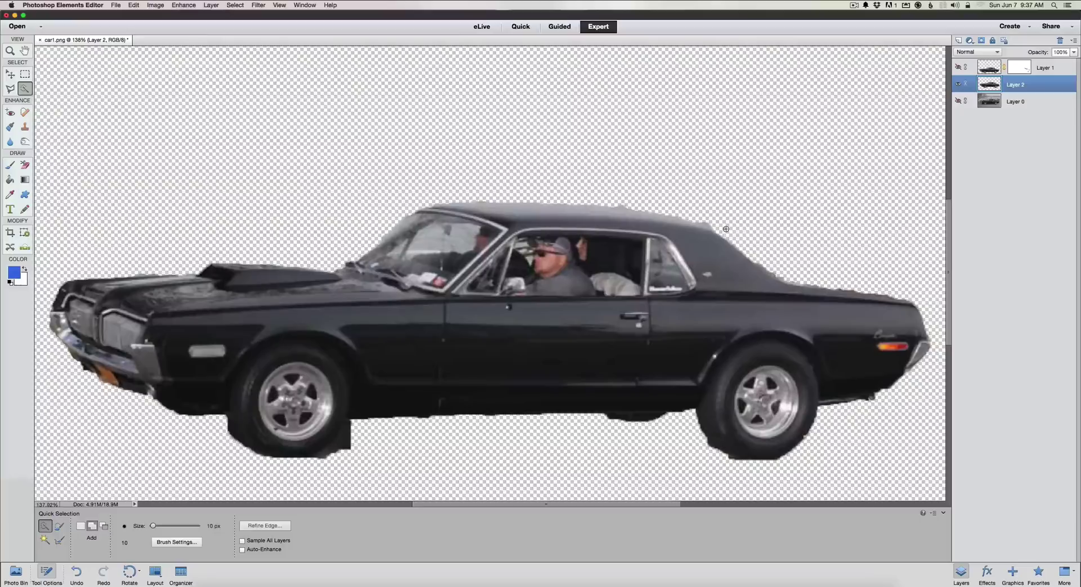
pyautogui.scroll(-4, 612, 246)
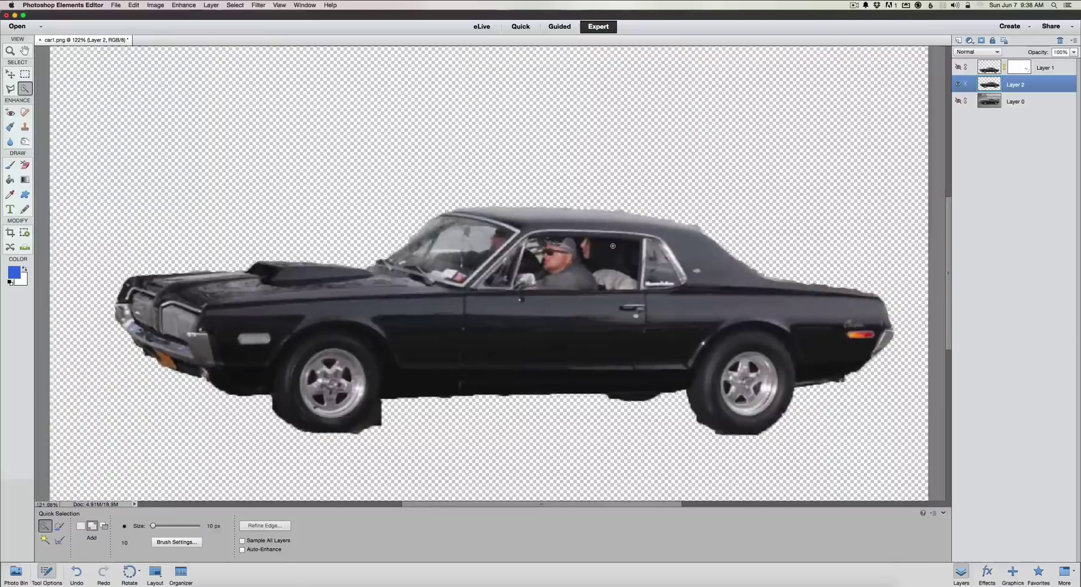
pyautogui.scroll(-5, 612, 245)
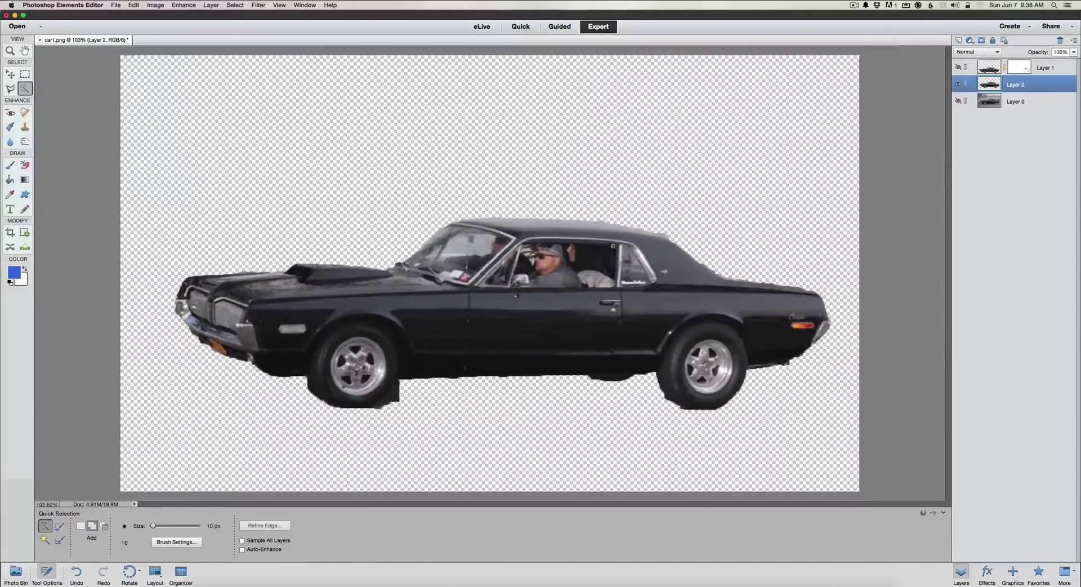
pyautogui.scroll(-1, 596, 252)
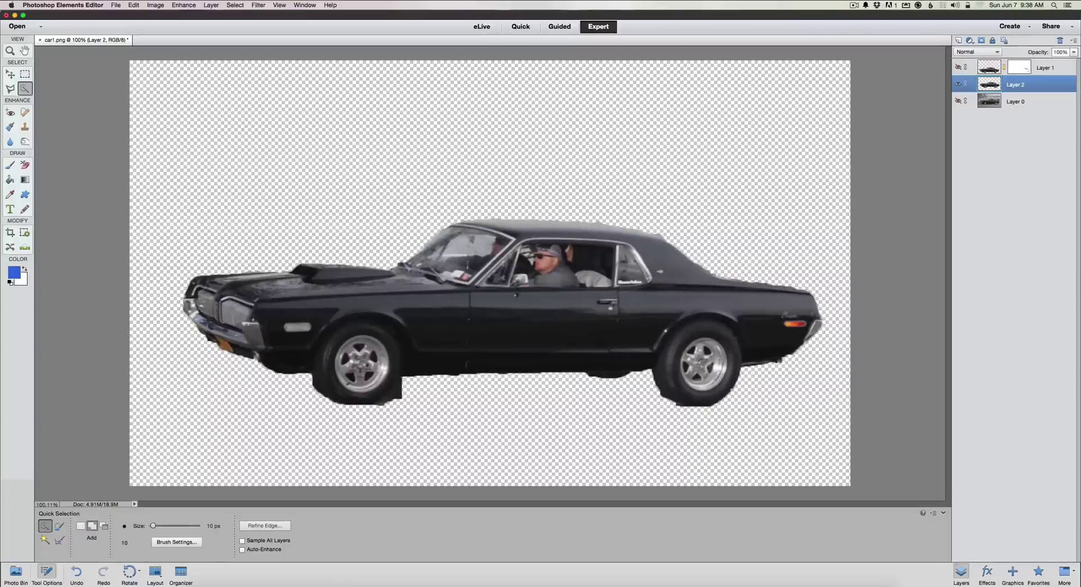
pyautogui.click(133, 5)
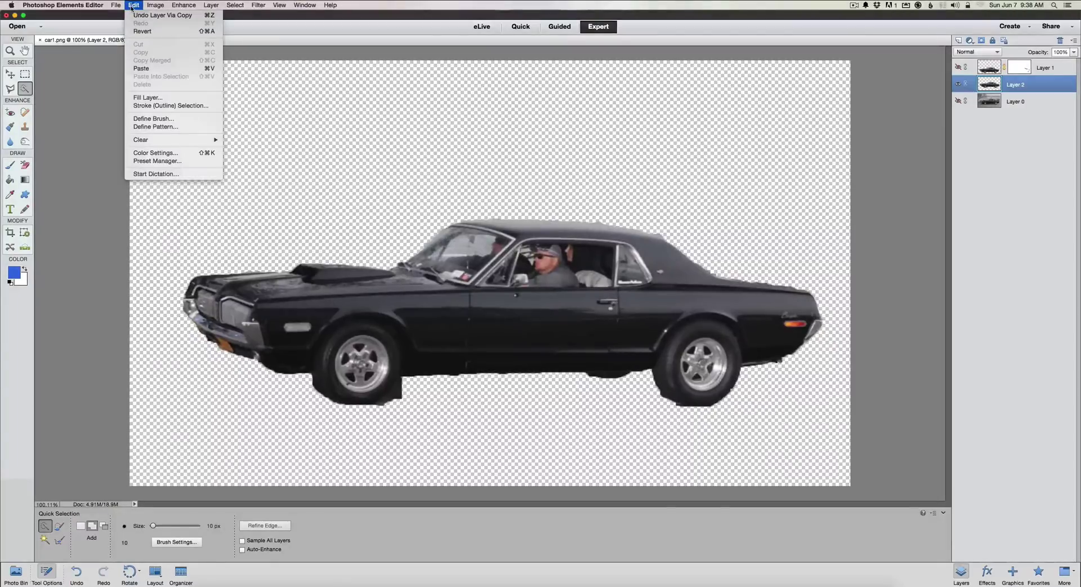
pyautogui.moveTo(150, 7)
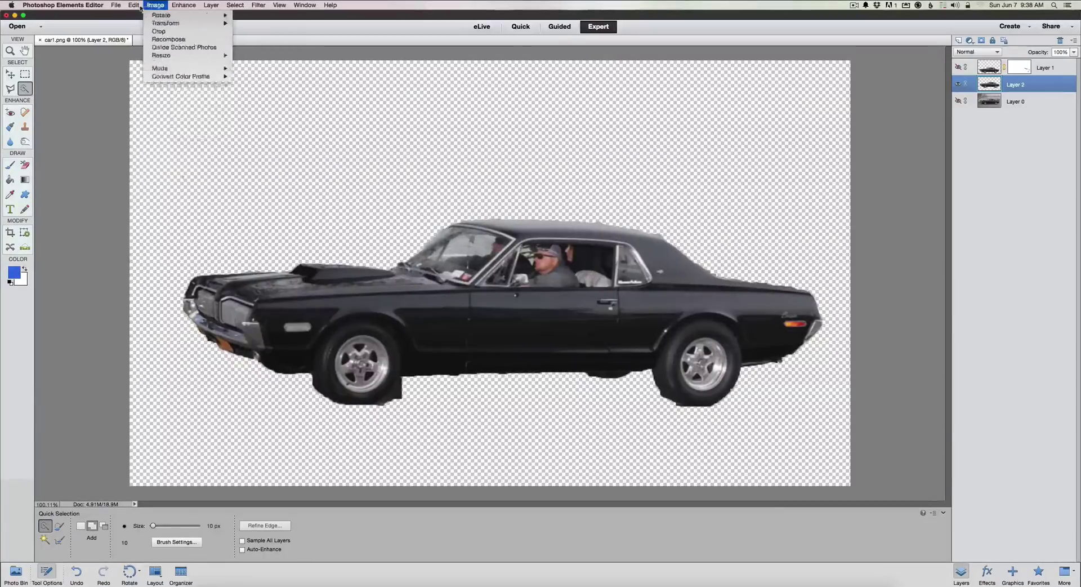
pyautogui.moveTo(114, 10)
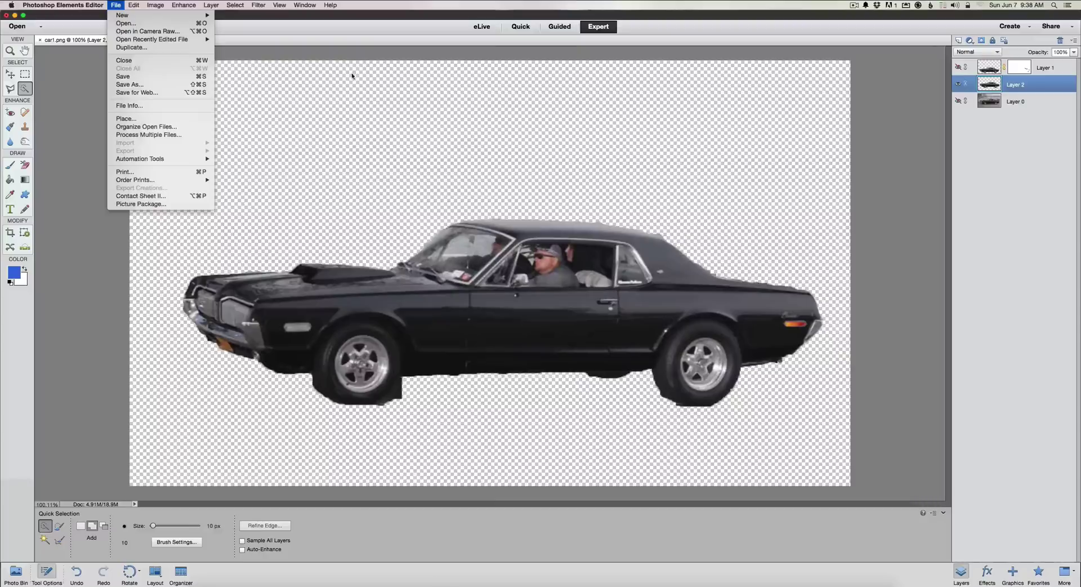
pyautogui.click(493, 241)
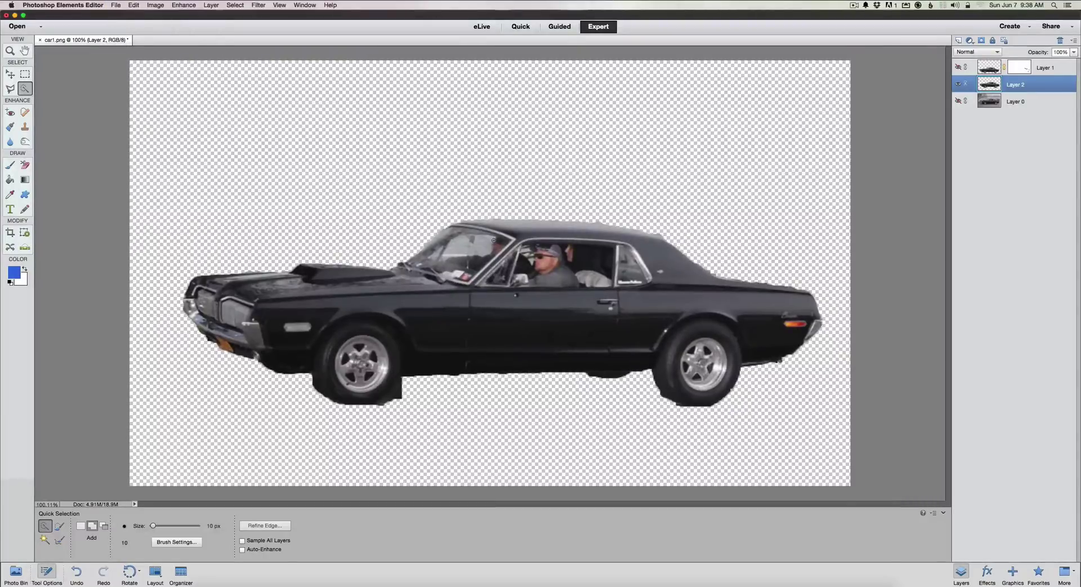
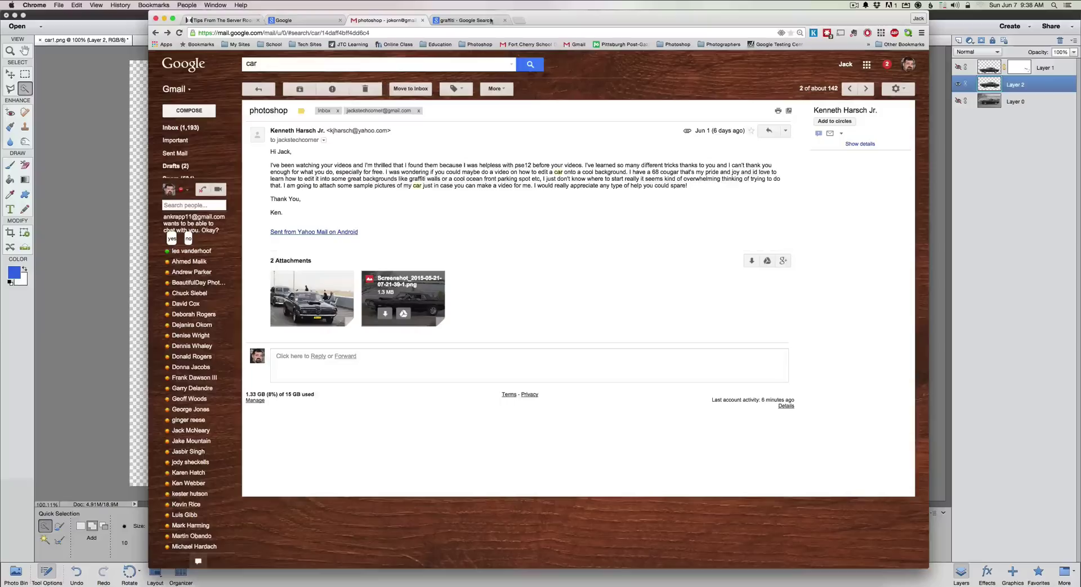
# Step: Switch to the graffiti image results in Chrome, browse for a background, and open the preview of the purple and blue eye mural
pyautogui.click(491, 21)
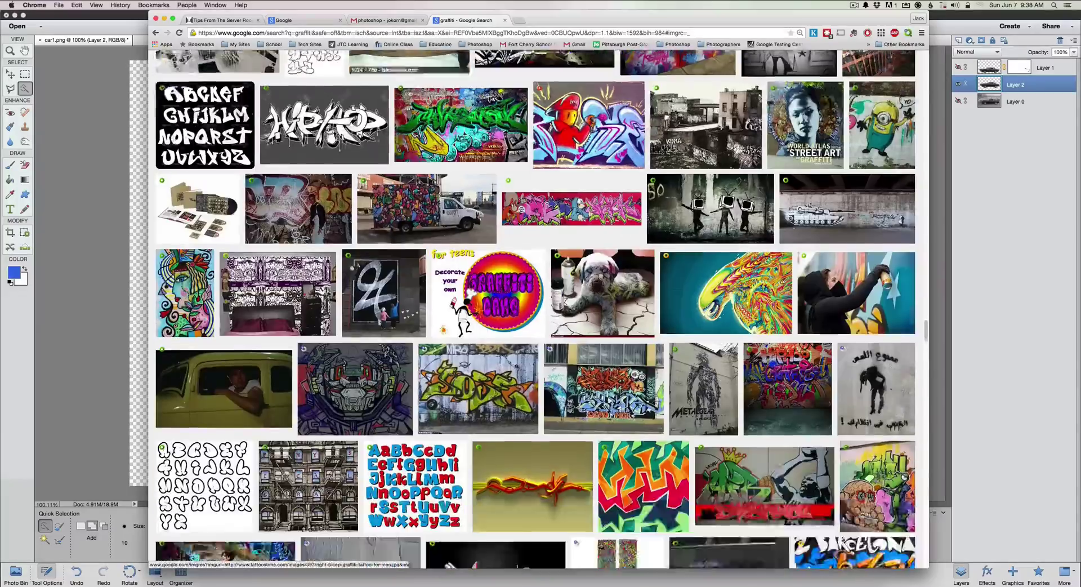
pyautogui.scroll(-20, 409, 97)
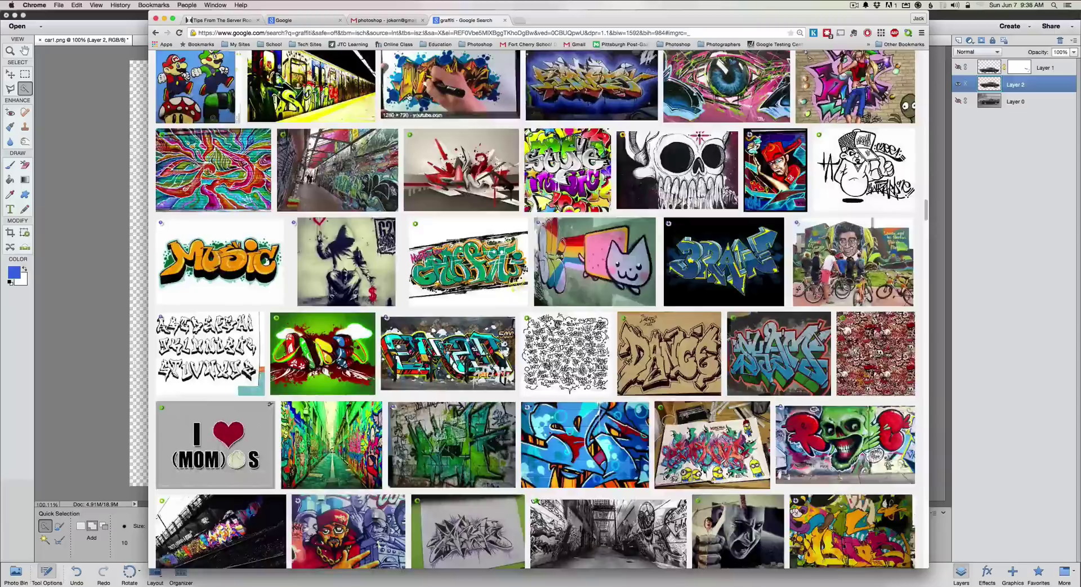
pyautogui.scroll(20, 410, 97)
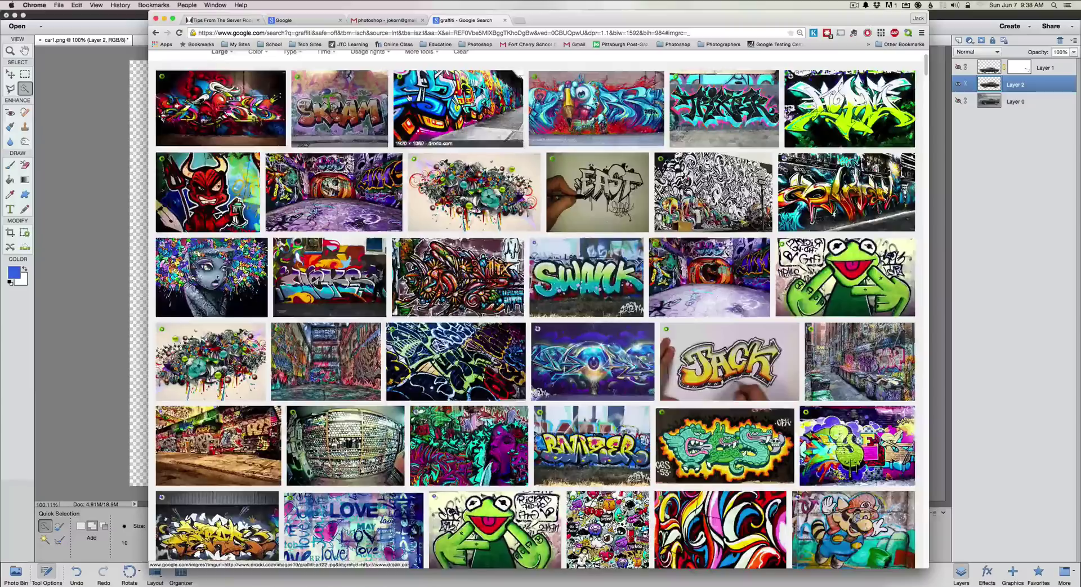
pyautogui.scroll(2, 409, 96)
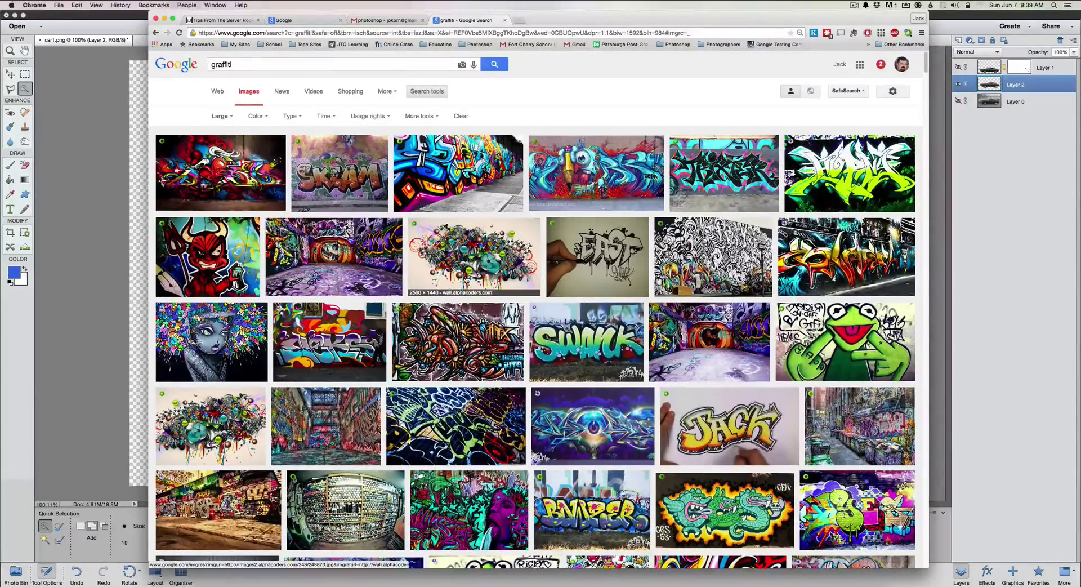
pyautogui.scroll(-5, 466, 278)
pyautogui.scroll(-5, 466, 278)
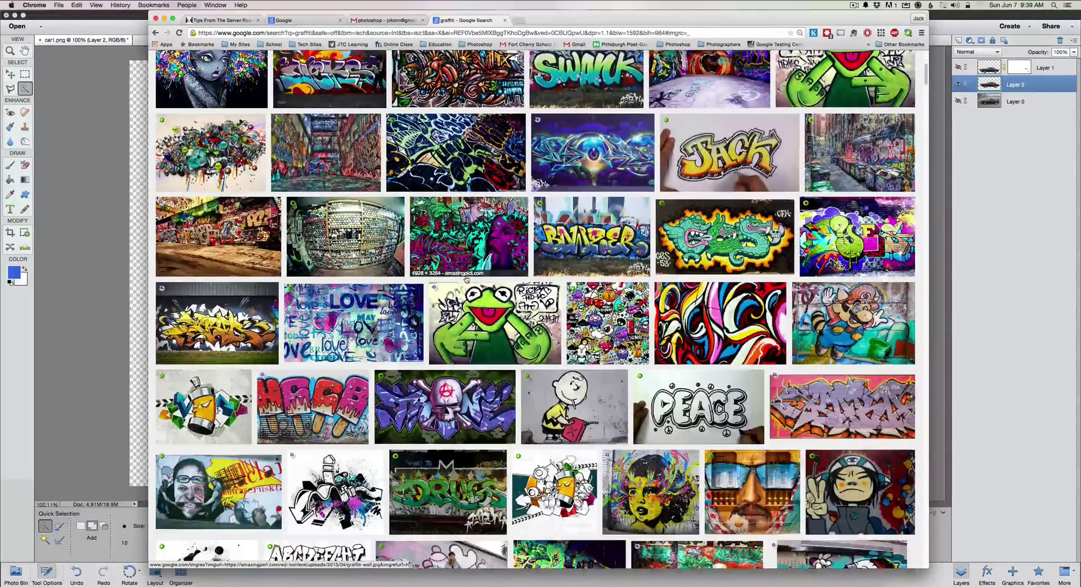
pyautogui.scroll(-2, 466, 278)
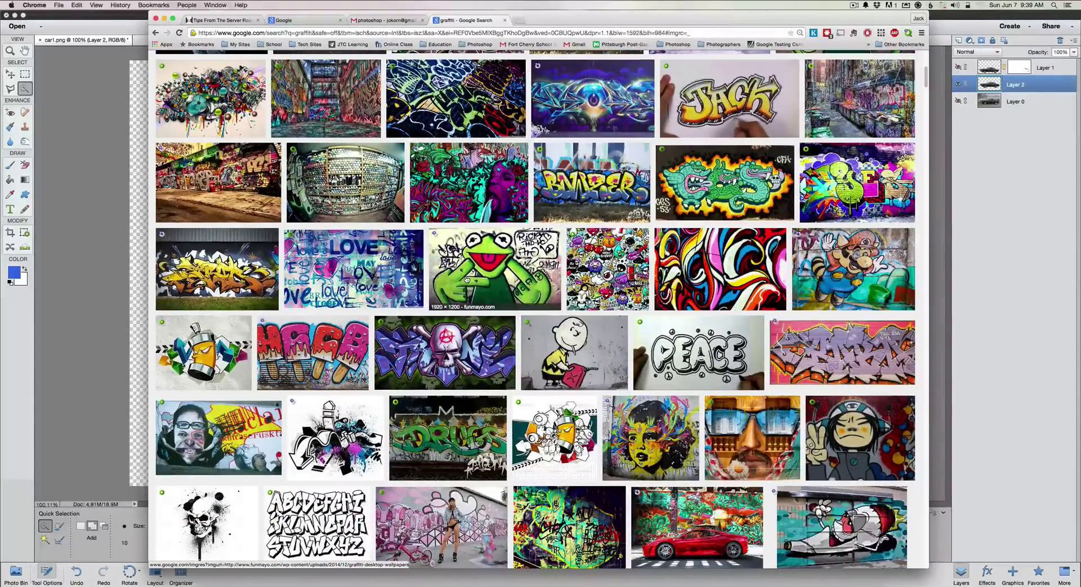
pyautogui.scroll(-5, 466, 278)
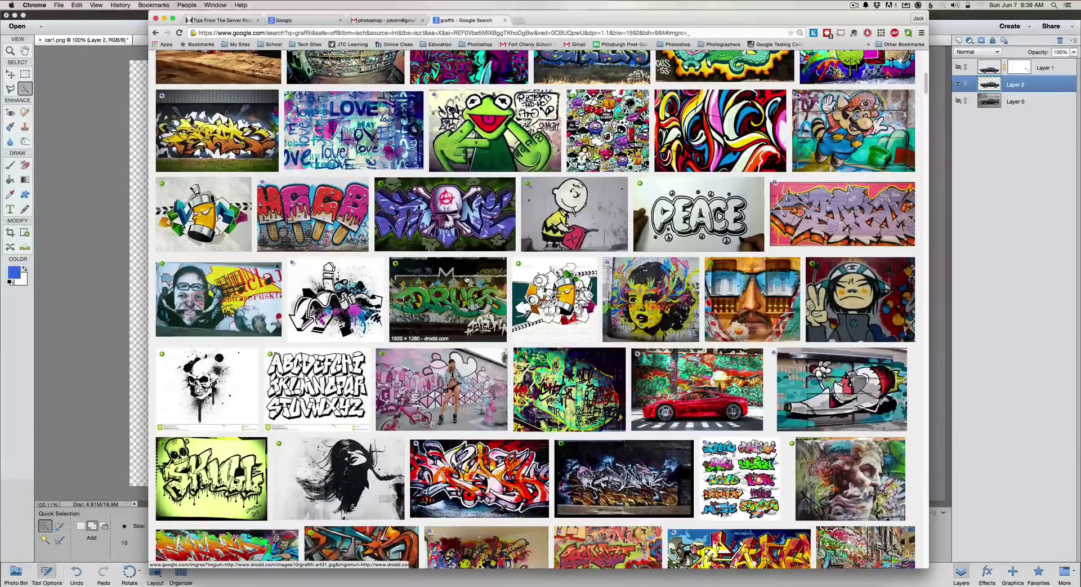
pyautogui.scroll(2, 467, 278)
pyautogui.scroll(6, 466, 278)
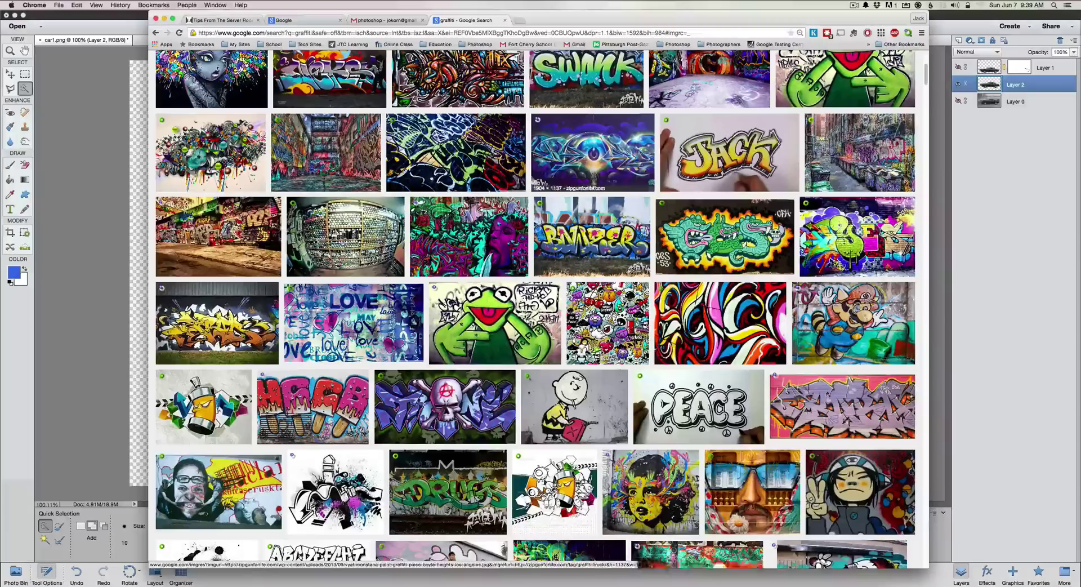
pyautogui.click(609, 149)
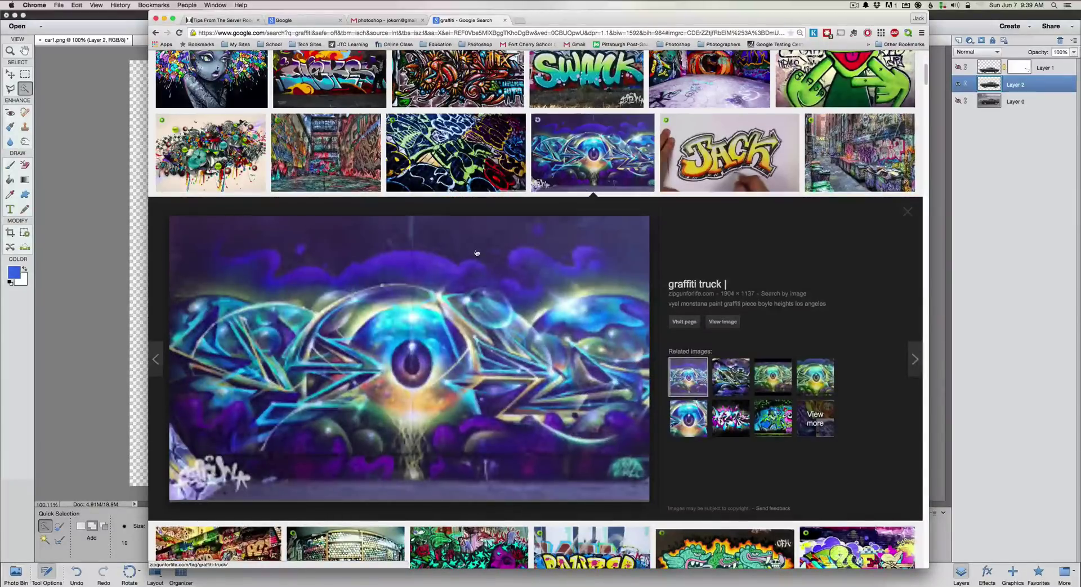
# Step: Look at the size filter options for the graffiti image search, leaving the Large filter in place
pyautogui.scroll(11, 476, 252)
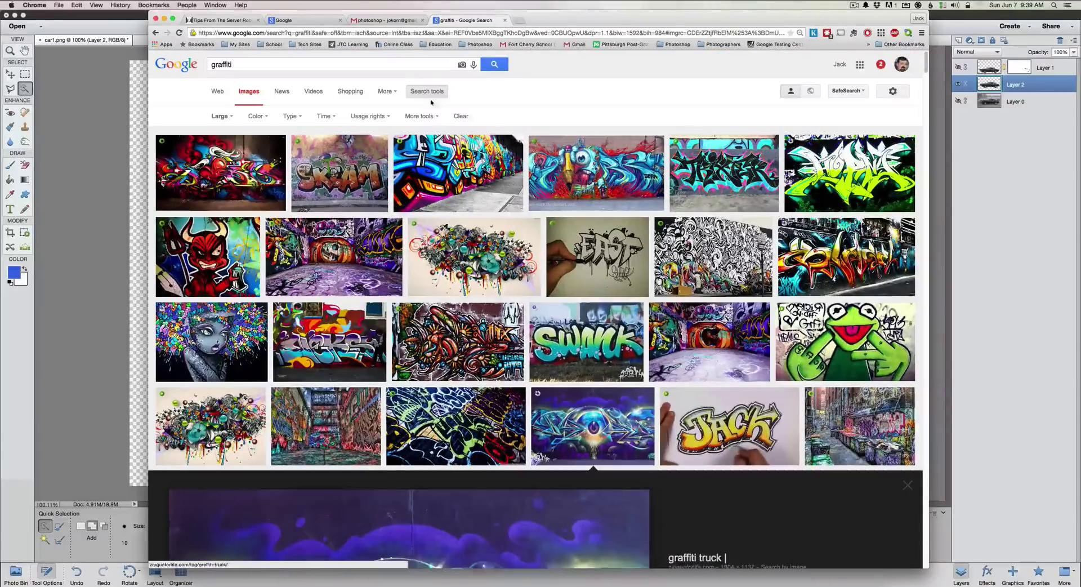
pyautogui.click(220, 116)
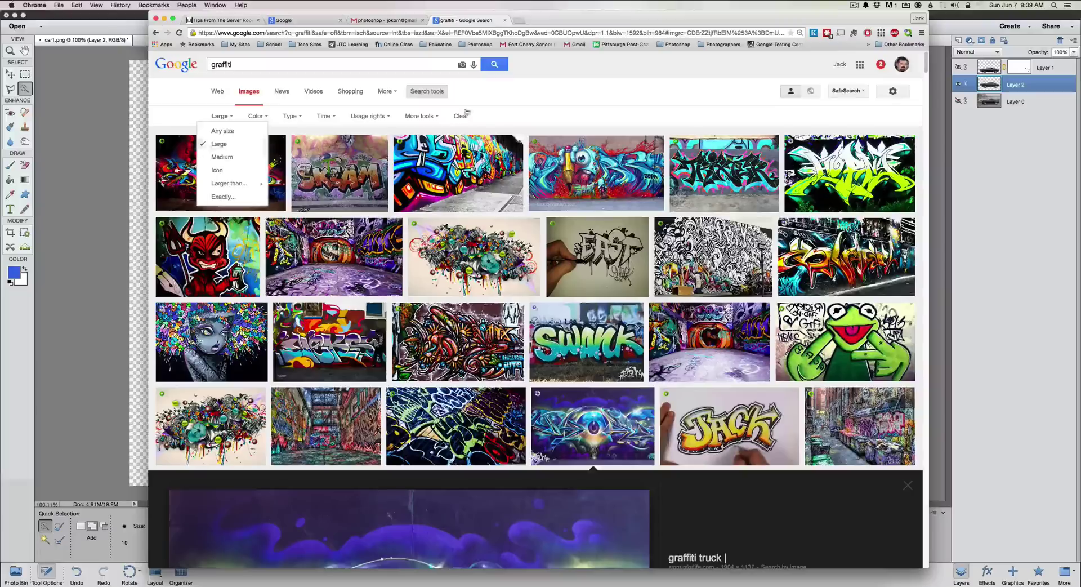
pyautogui.click(527, 102)
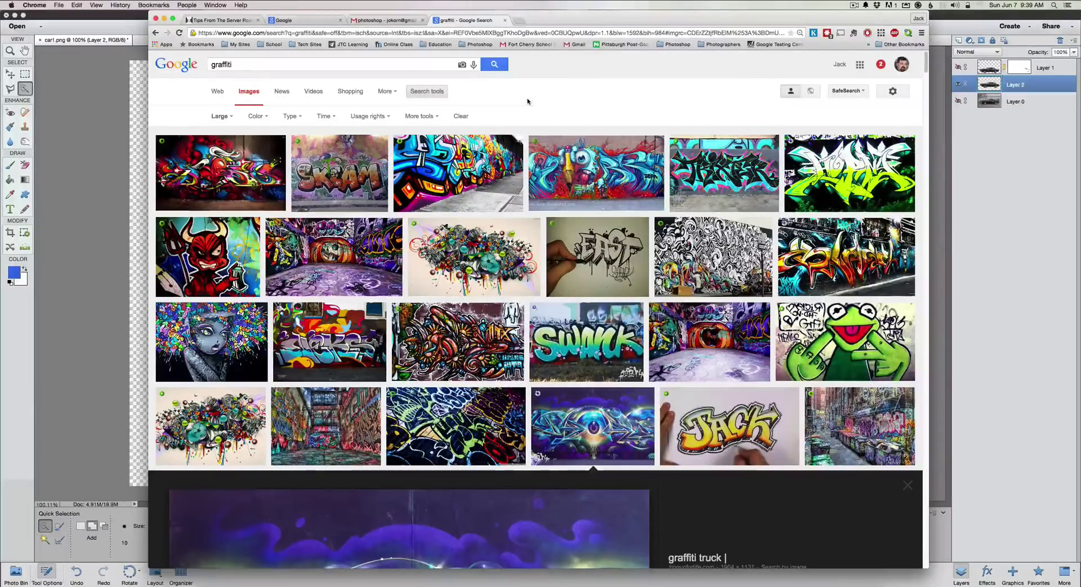
# Step: Save the previewed eye mural image as graffiti4 in the Backgrounds folder
pyautogui.scroll(-5, 538, 210)
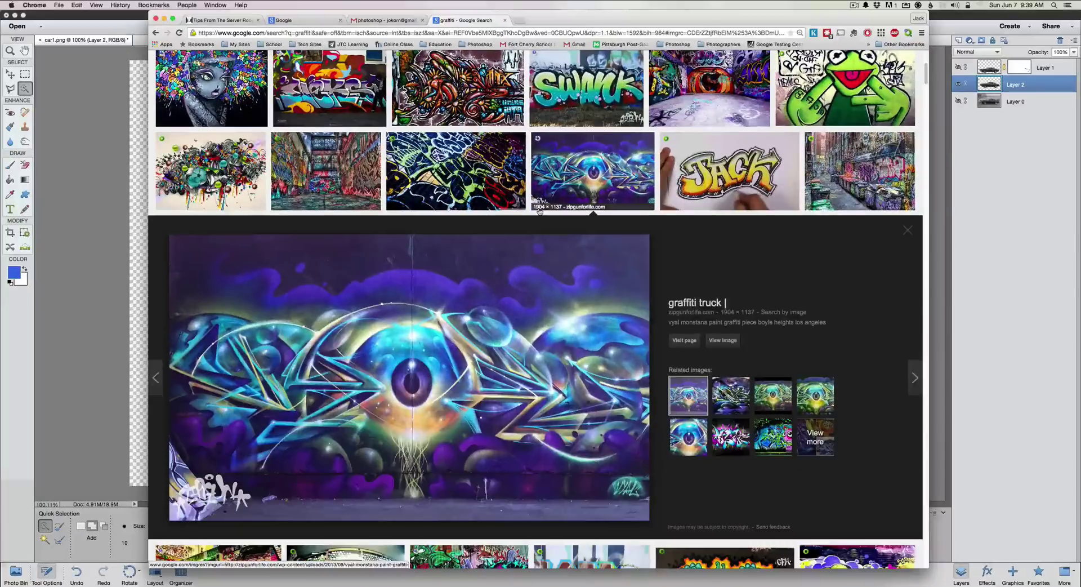
pyautogui.scroll(-1, 539, 212)
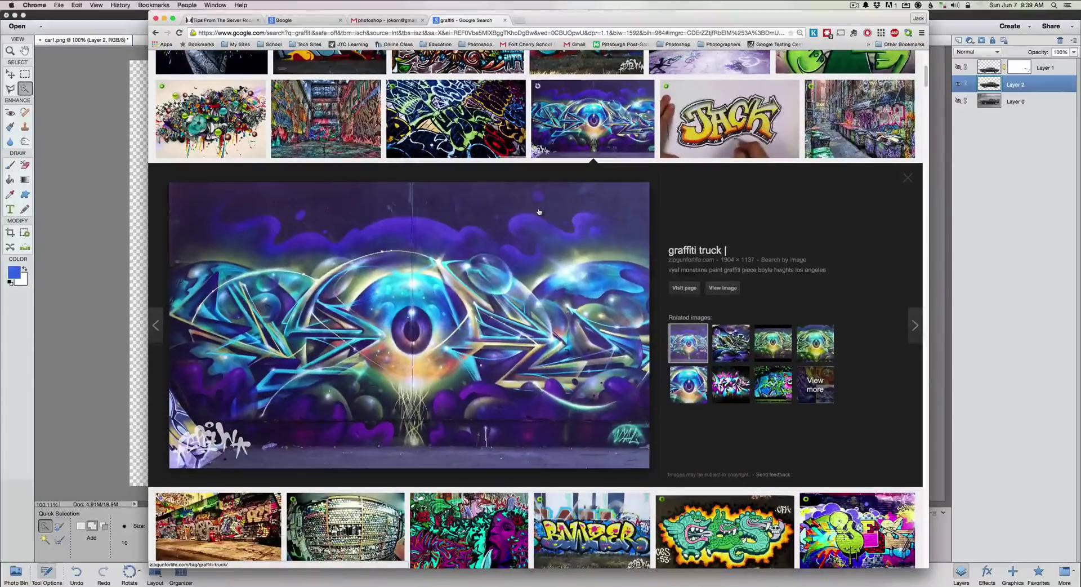
pyautogui.rightClick(369, 249)
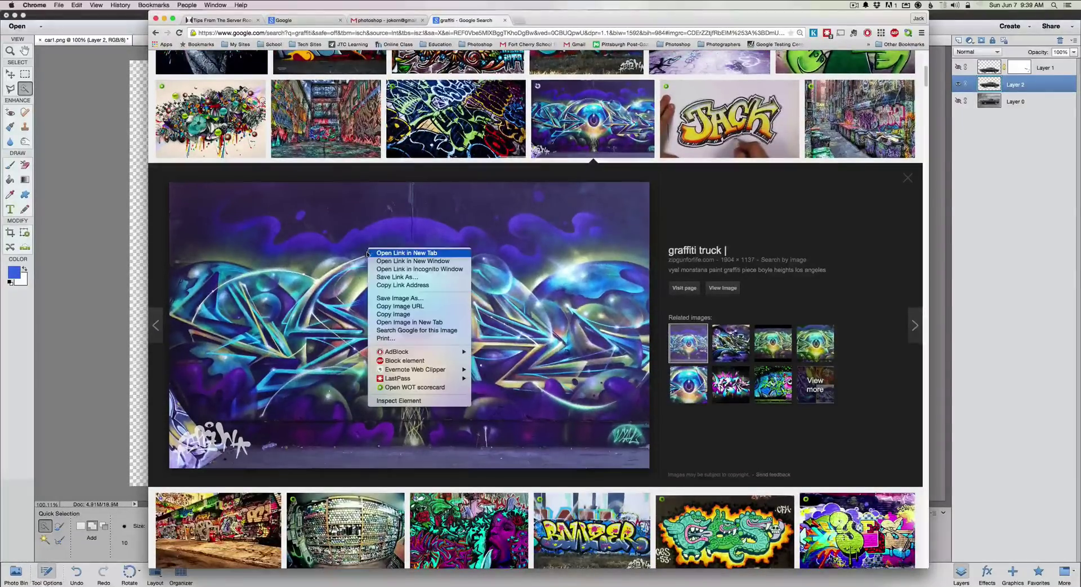
pyautogui.click(389, 299)
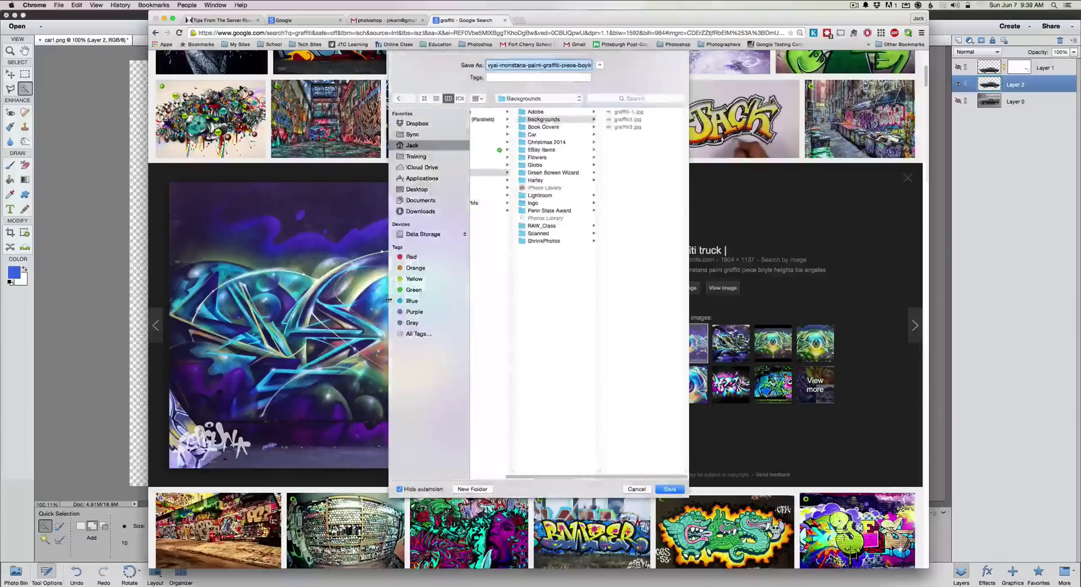
pyautogui.click(542, 120)
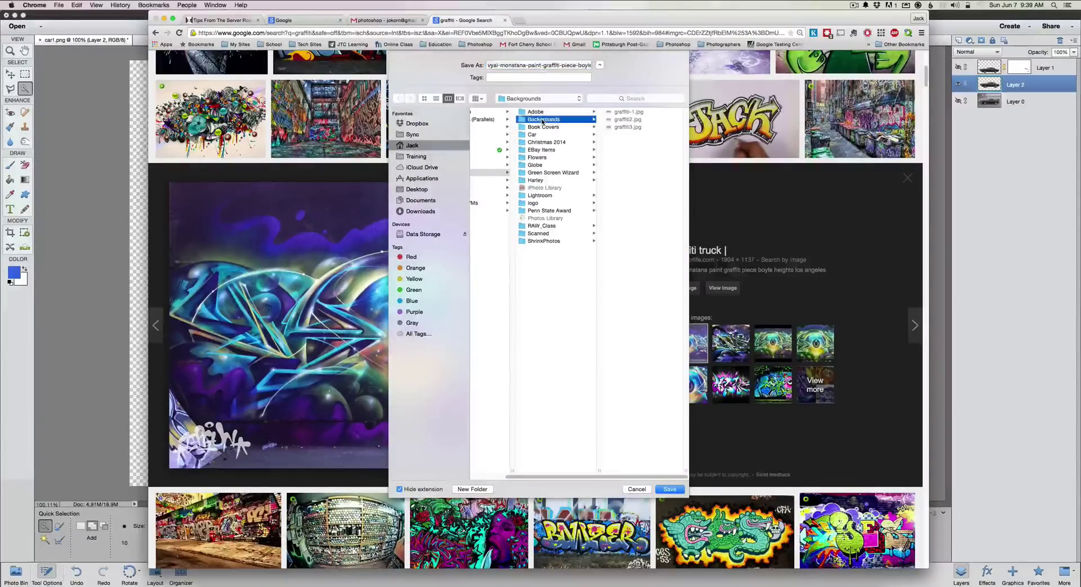
pyautogui.click(535, 64)
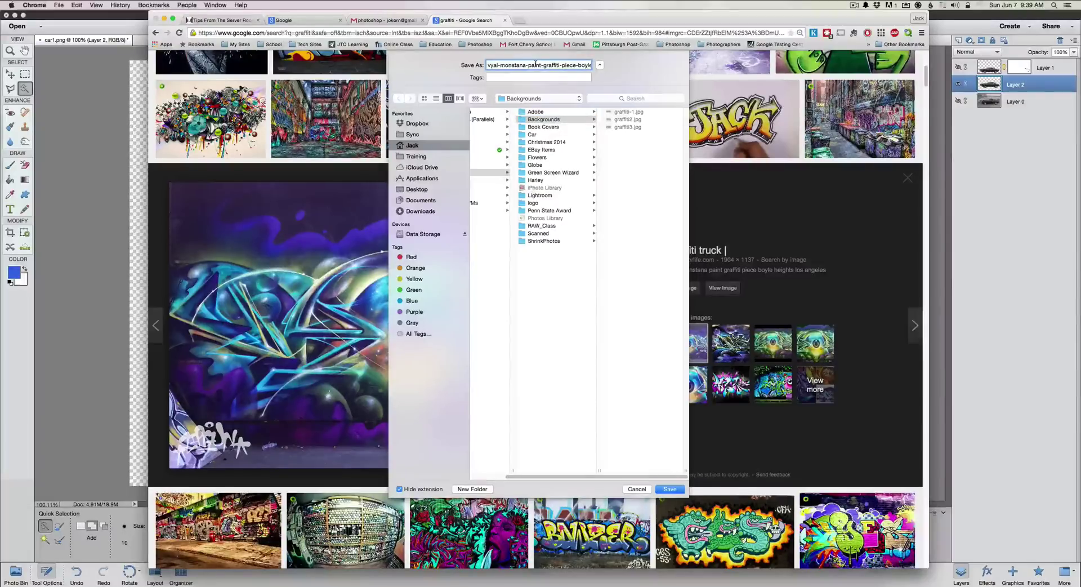
pyautogui.tripleClick(535, 65)
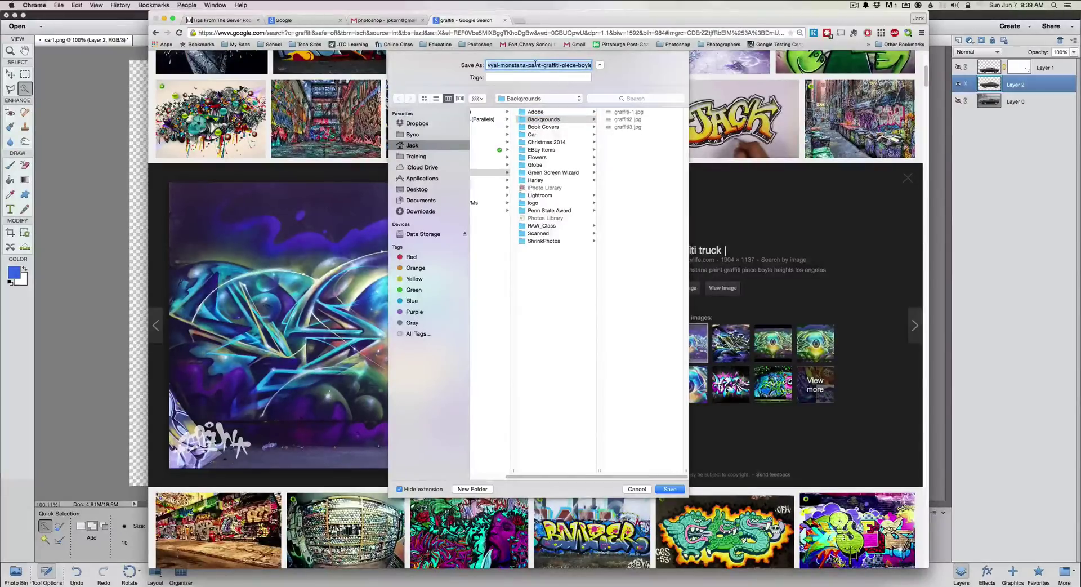
pyautogui.write('gra')
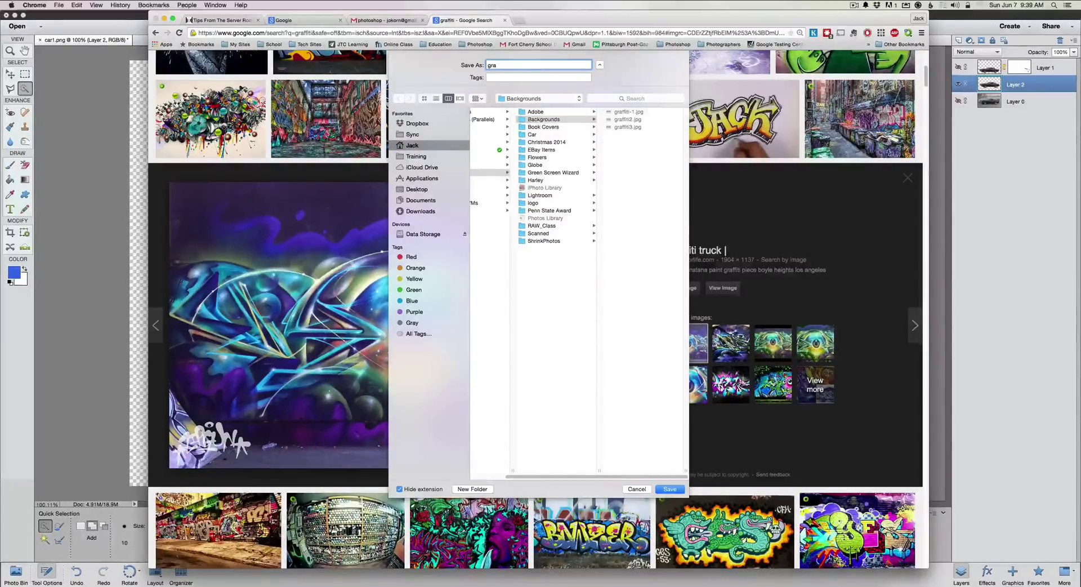
pyautogui.write('ffiti')
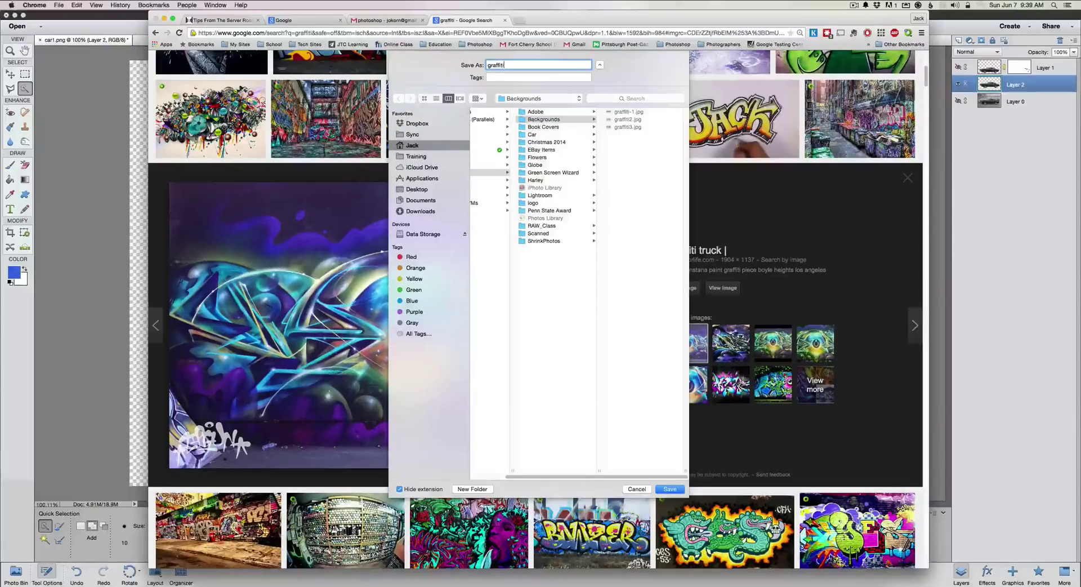
pyautogui.write('4')
pyautogui.click(668, 489)
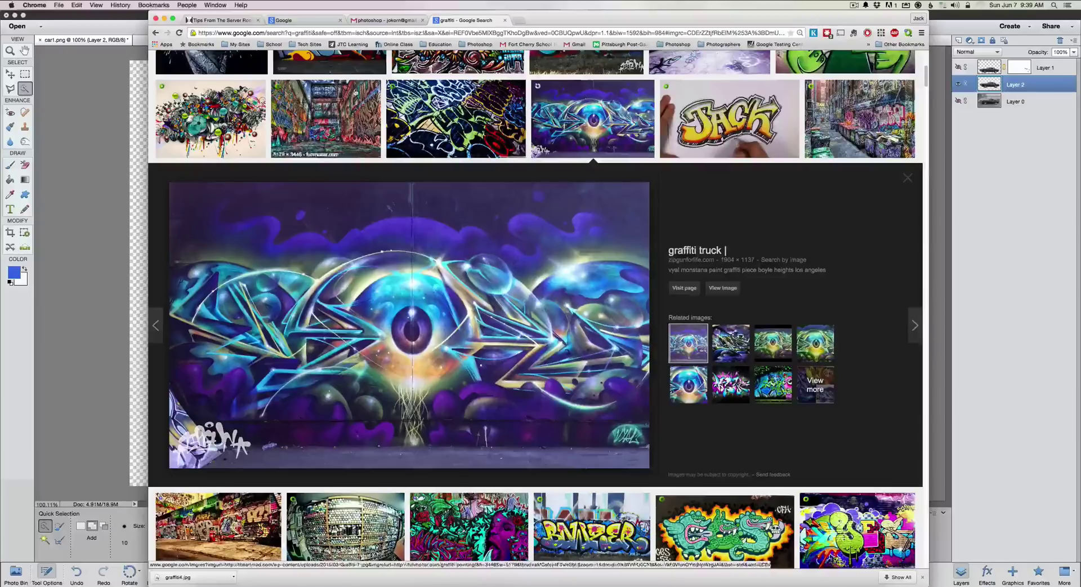
# Step: Switch back to Photoshop Elements and place graffiti4.jpg from the Backgrounds folder into the car document
pyautogui.click(165, 20)
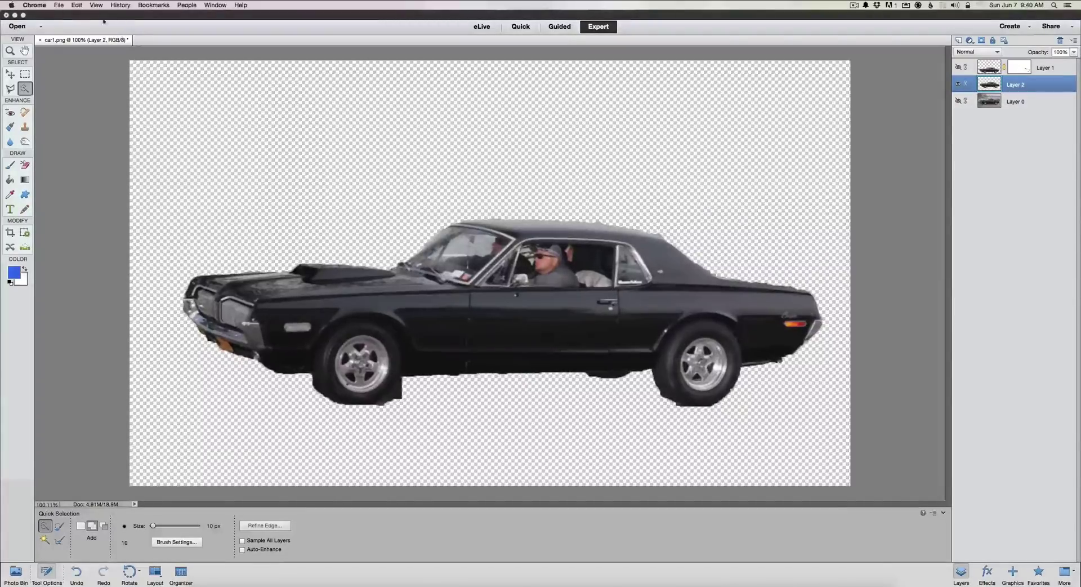
pyautogui.click(77, 5)
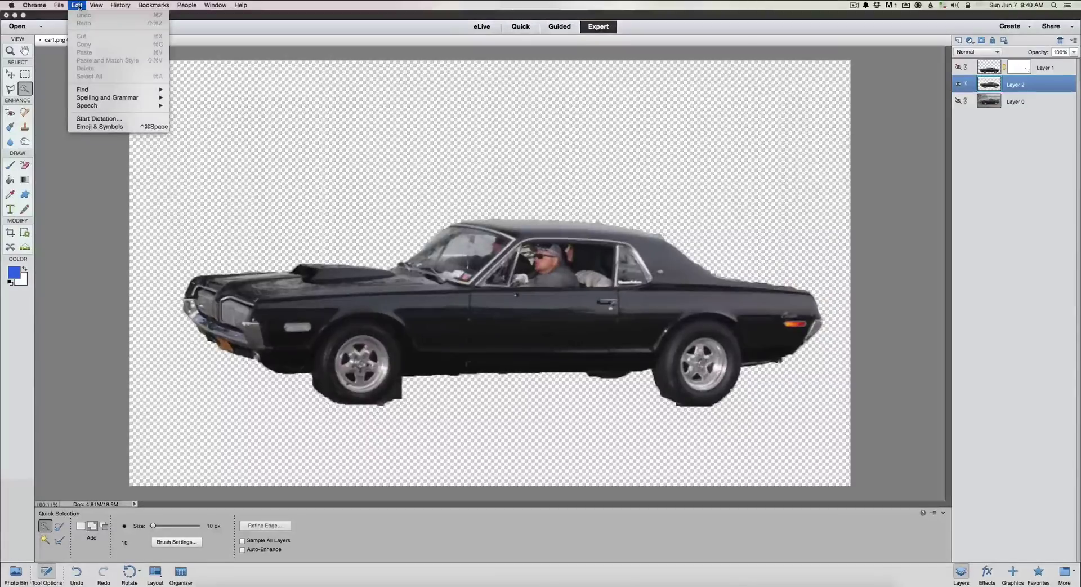
pyautogui.click(120, 16)
pyautogui.click(133, 5)
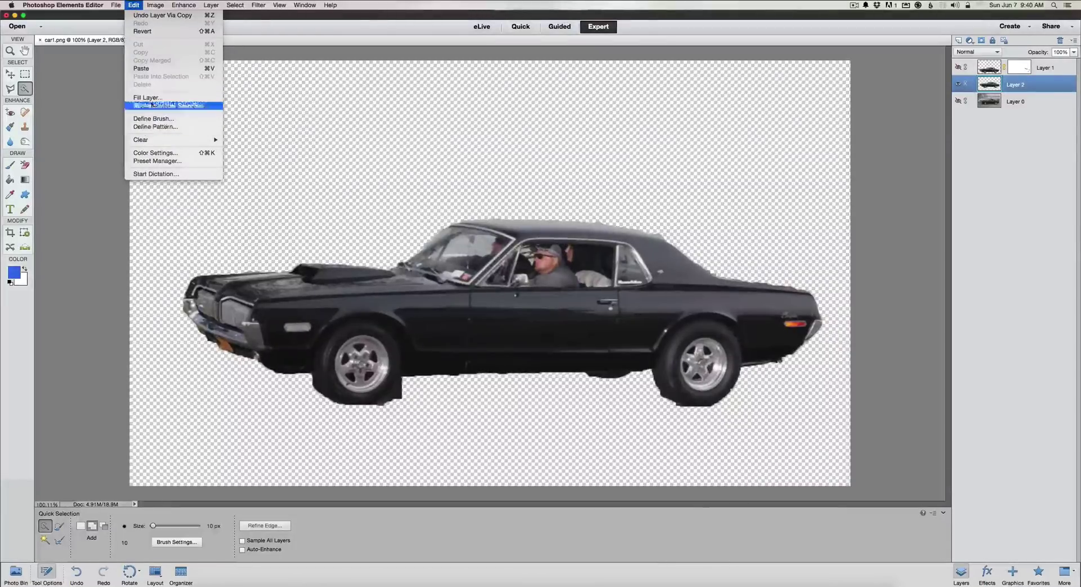
pyautogui.moveTo(121, 6)
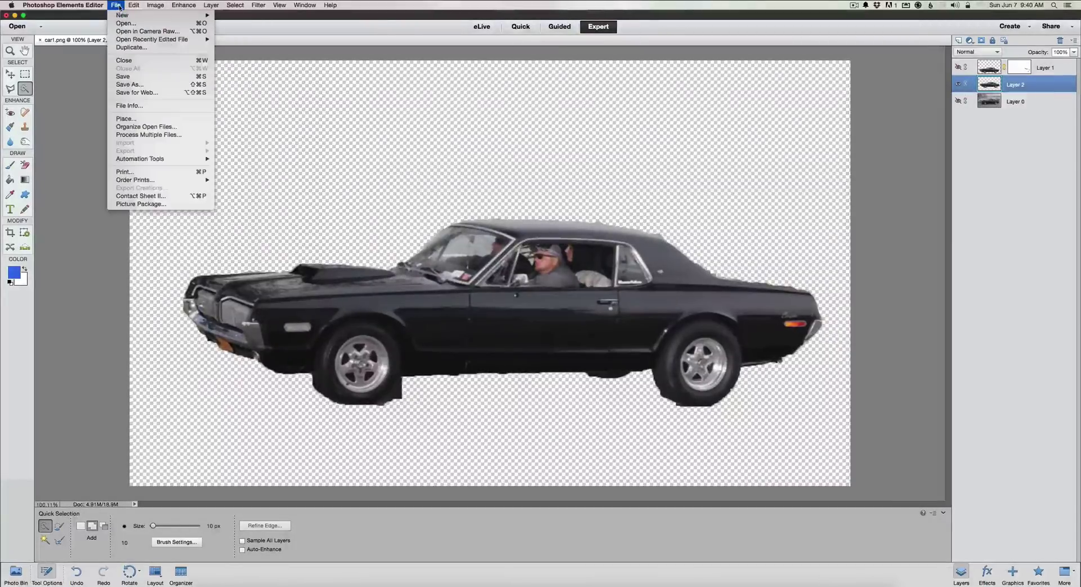
pyautogui.click(126, 120)
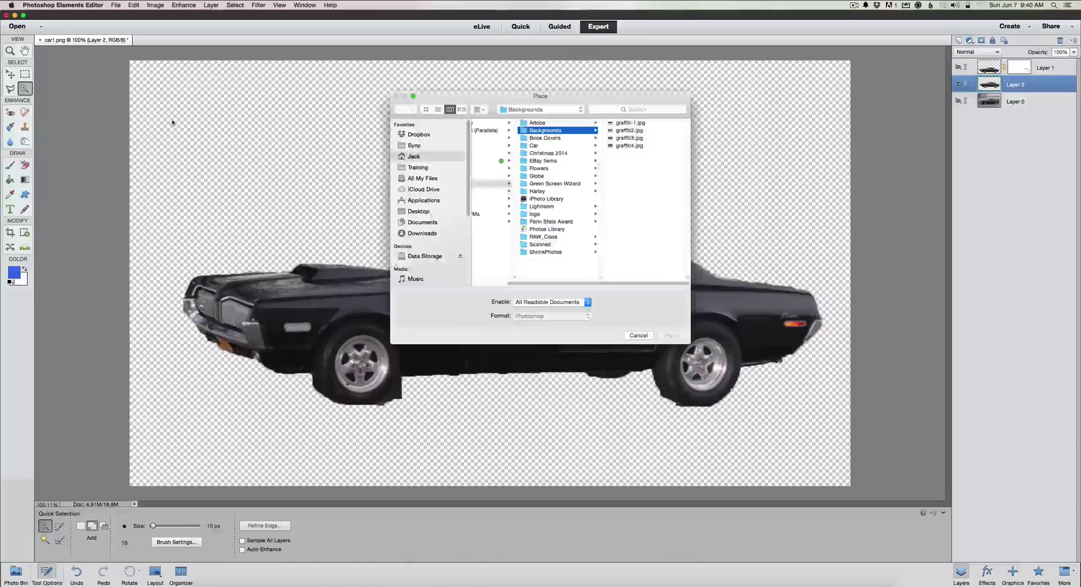
pyautogui.click(626, 145)
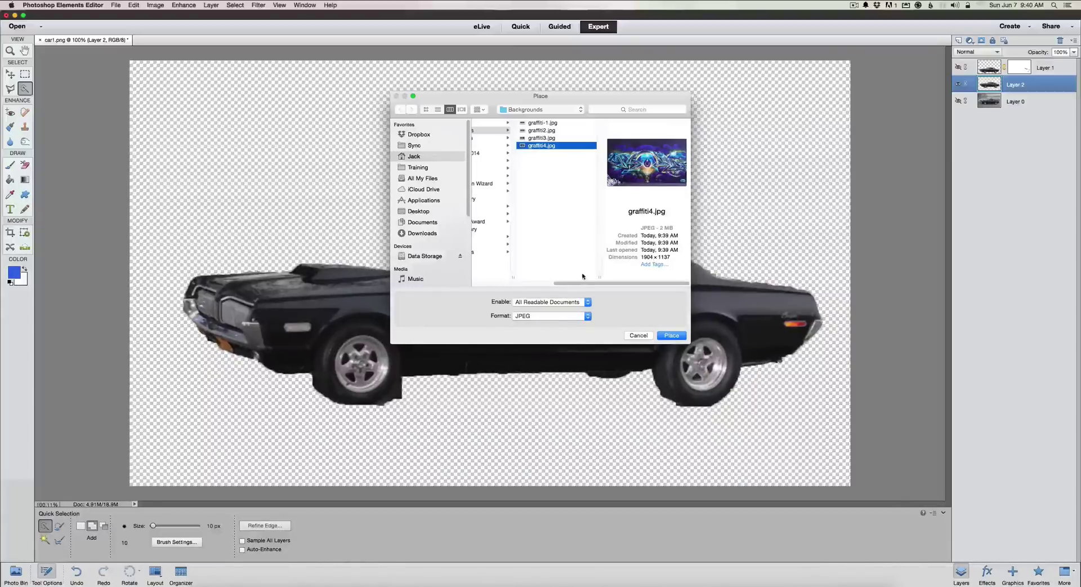
pyautogui.click(671, 336)
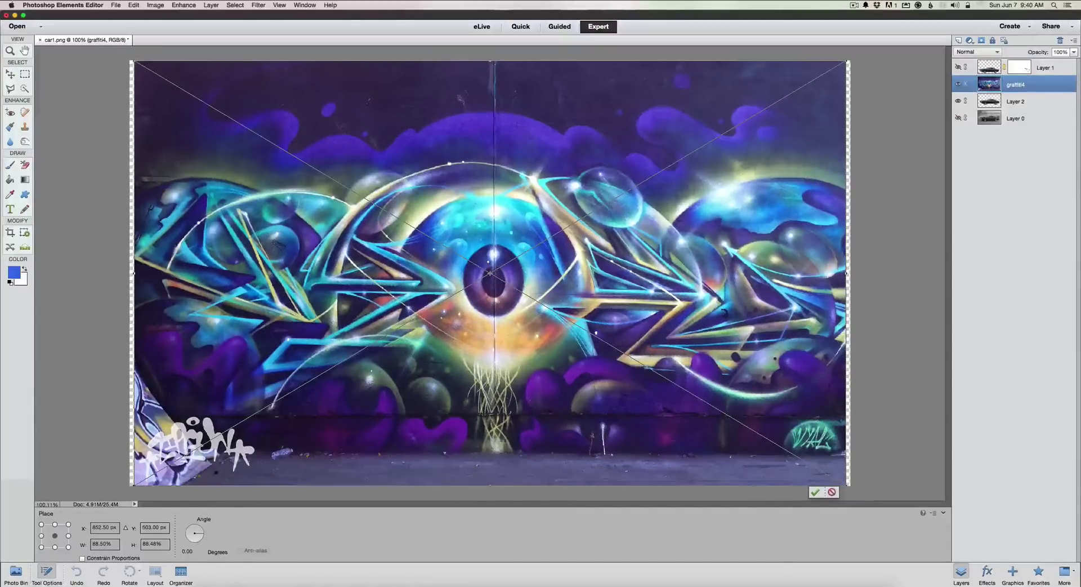
# Step: Stretch the placed eye mural horizontally to cover the full canvas width, and commit the placement
pyautogui.moveTo(131, 61); pyautogui.dragTo(125, 60)
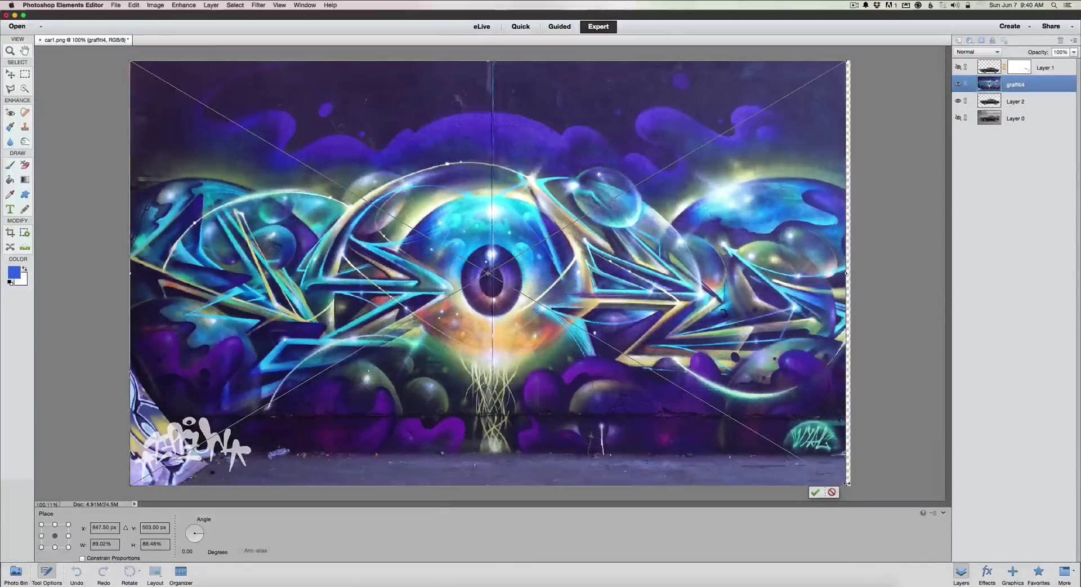
pyautogui.moveTo(846, 483); pyautogui.dragTo(850, 483)
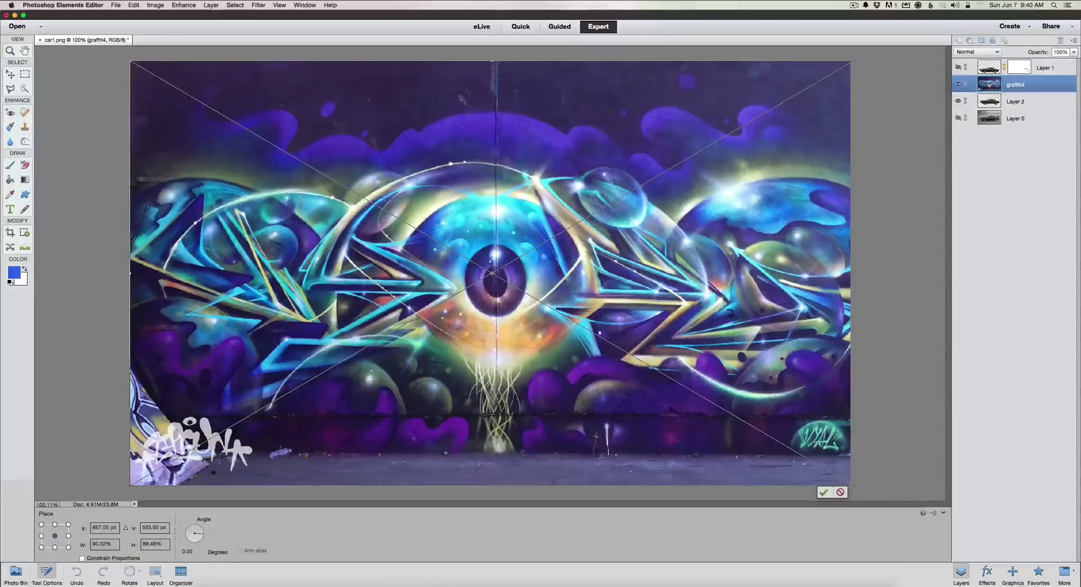
pyautogui.click(823, 493)
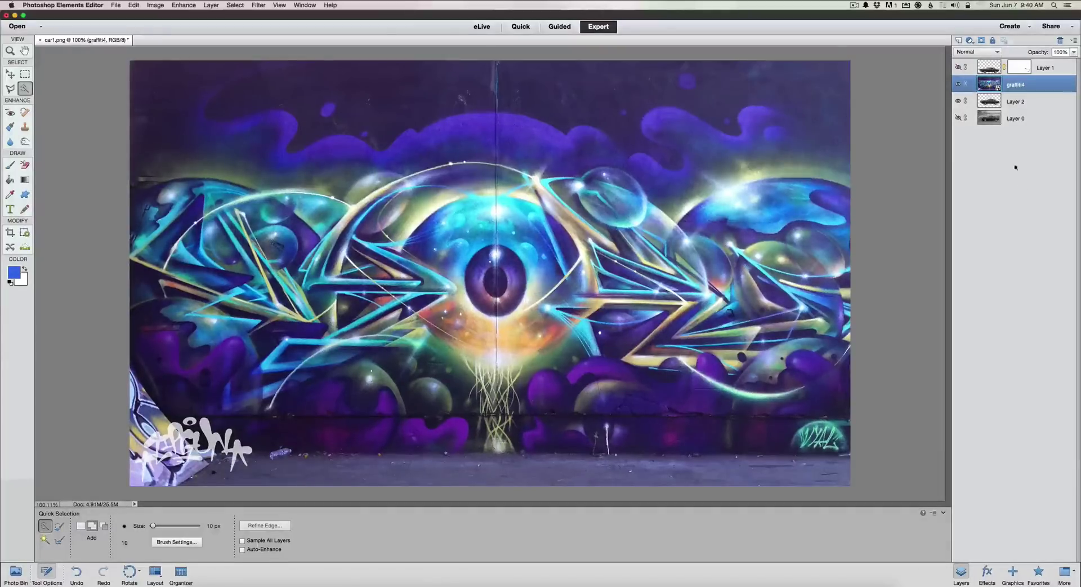
# Step: Check the car by toggling the graffiti4 layer's visibility, and move Layer 2 above graffiti4 in the layer stack
pyautogui.click(989, 102)
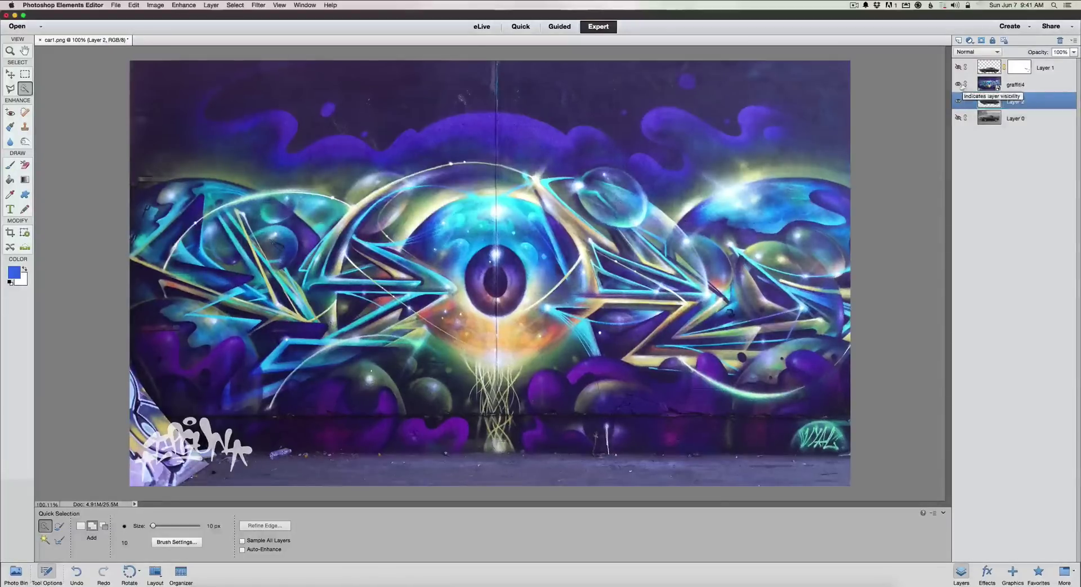
pyautogui.click(958, 84)
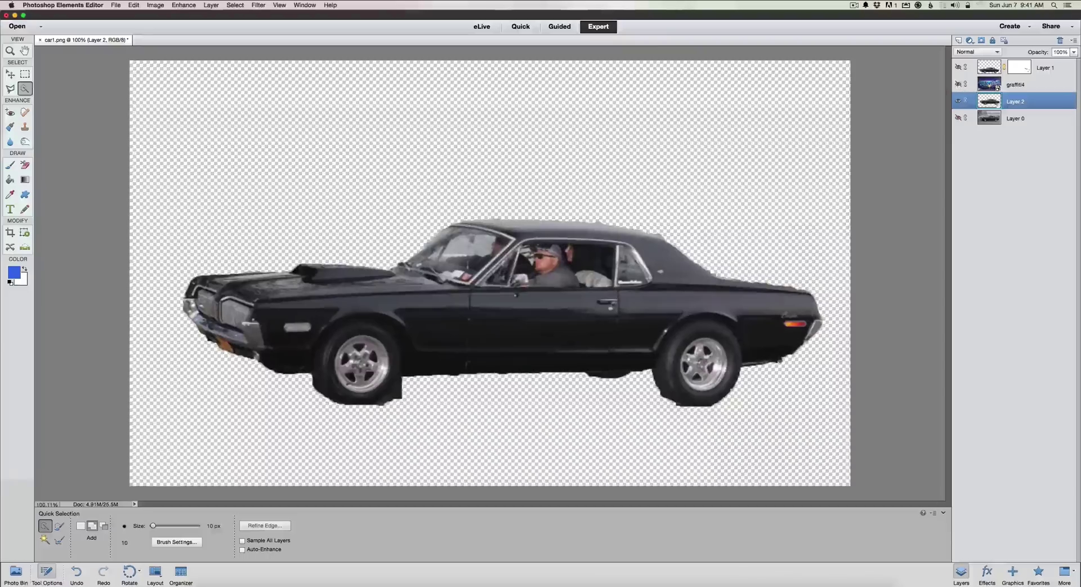
pyautogui.click(958, 84)
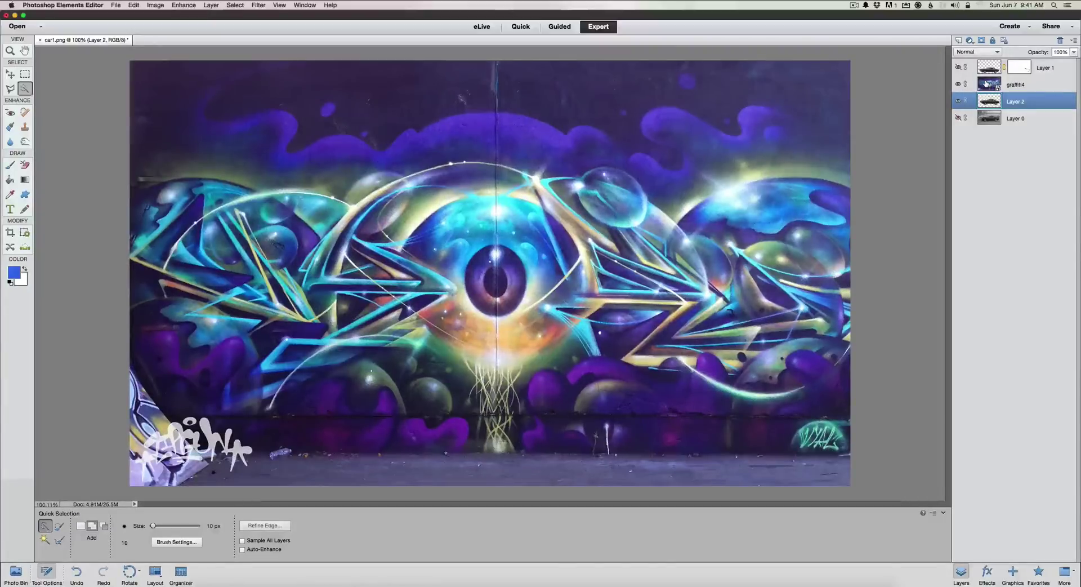
pyautogui.moveTo(988, 101); pyautogui.dragTo(988, 85)
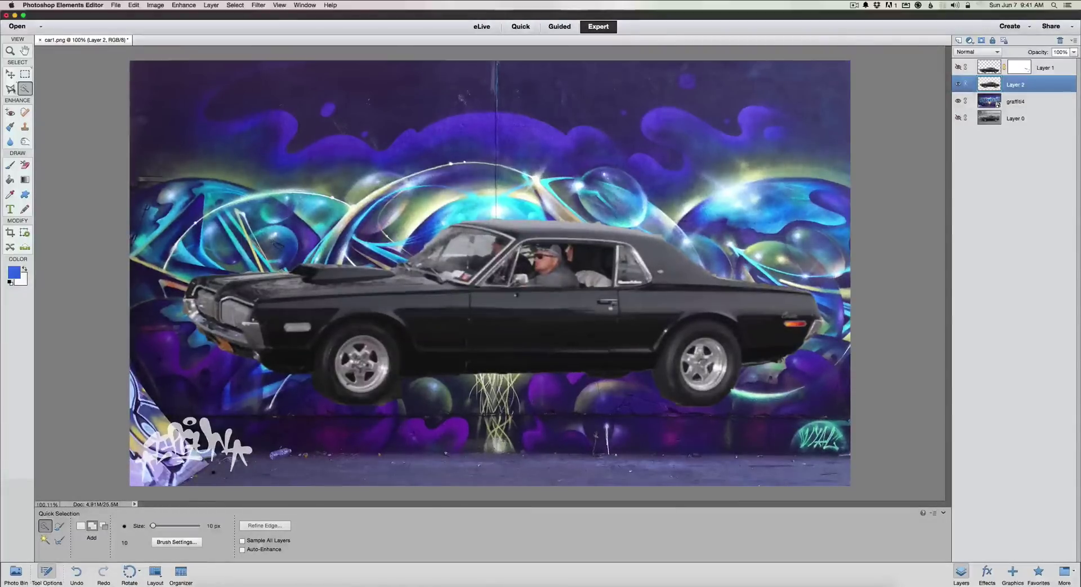
# Step: Move the car down and slightly left with the Move tool so its tires rest on the pavement below the mural
pyautogui.press('v')
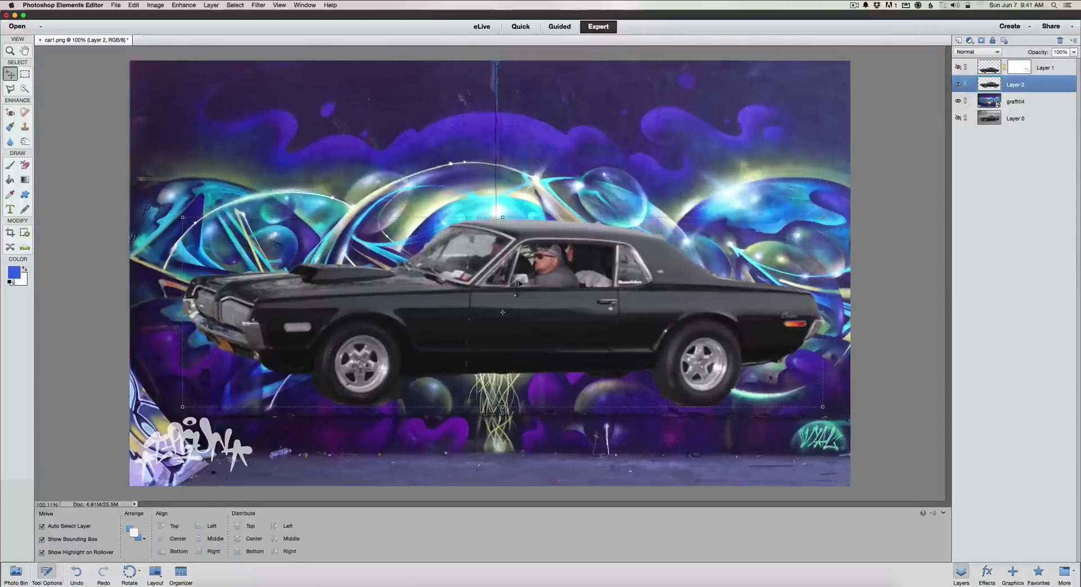
pyautogui.moveTo(516, 294); pyautogui.dragTo(516, 336)
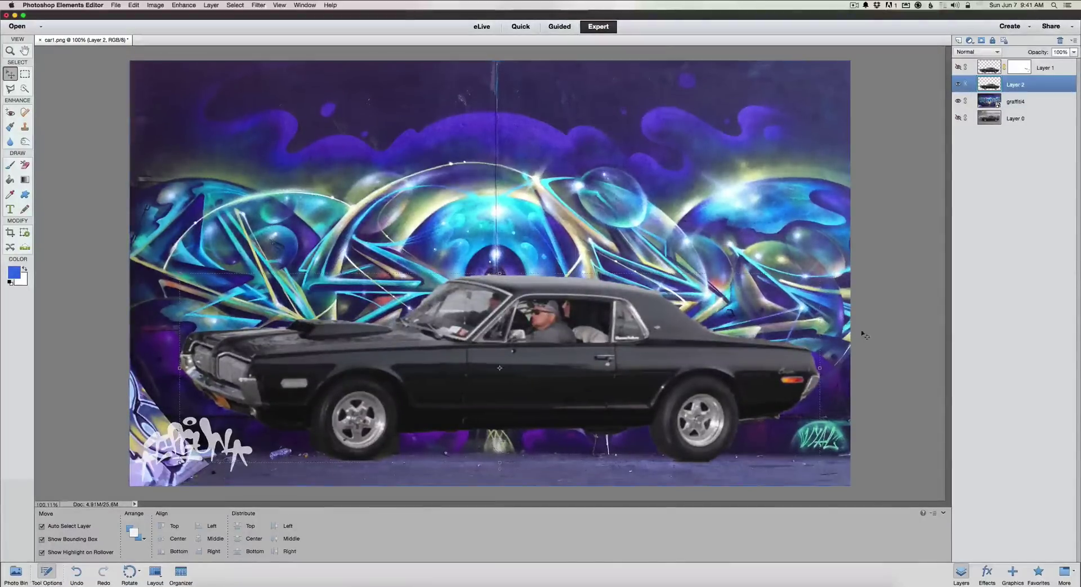
pyautogui.click(921, 327)
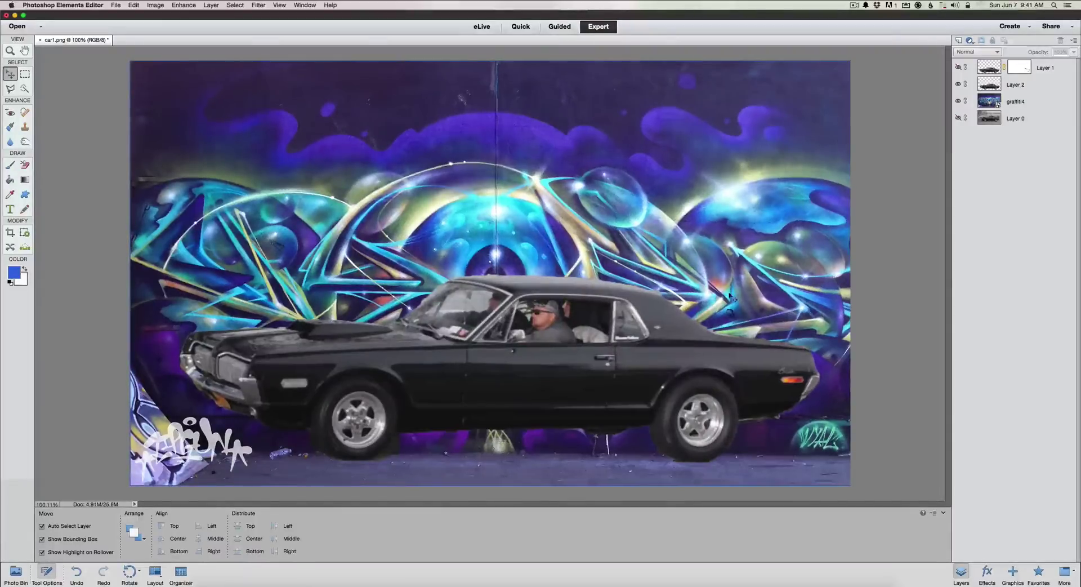
pyautogui.moveTo(540, 339); pyautogui.dragTo(534, 345)
pyautogui.click(876, 312)
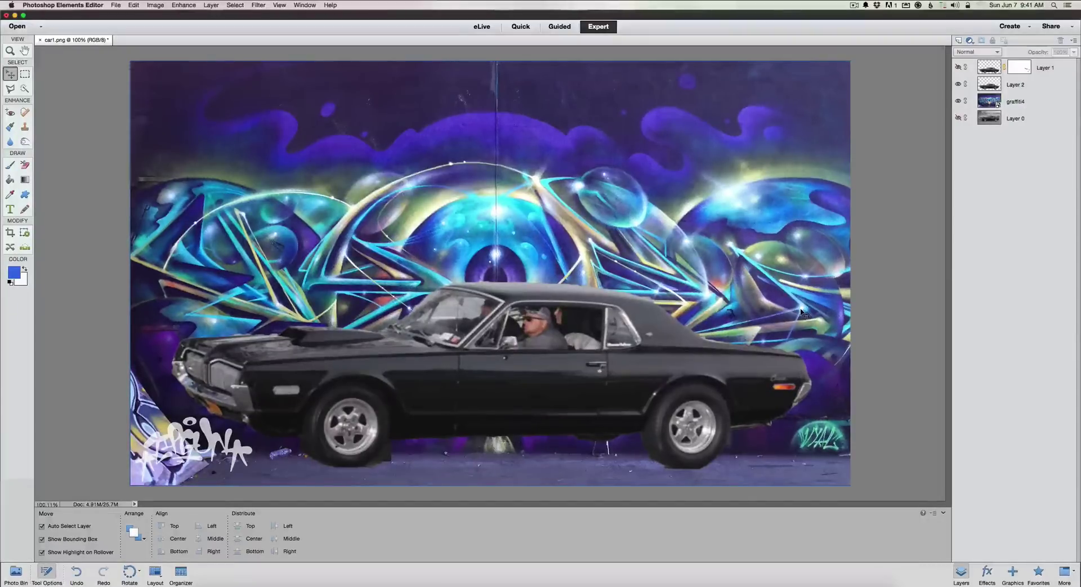
# Step: Add a layer mask to Layer 2 and paint it black with a 20 px brush to hide leftover edges around the tires and underbody
pyautogui.click(986, 86)
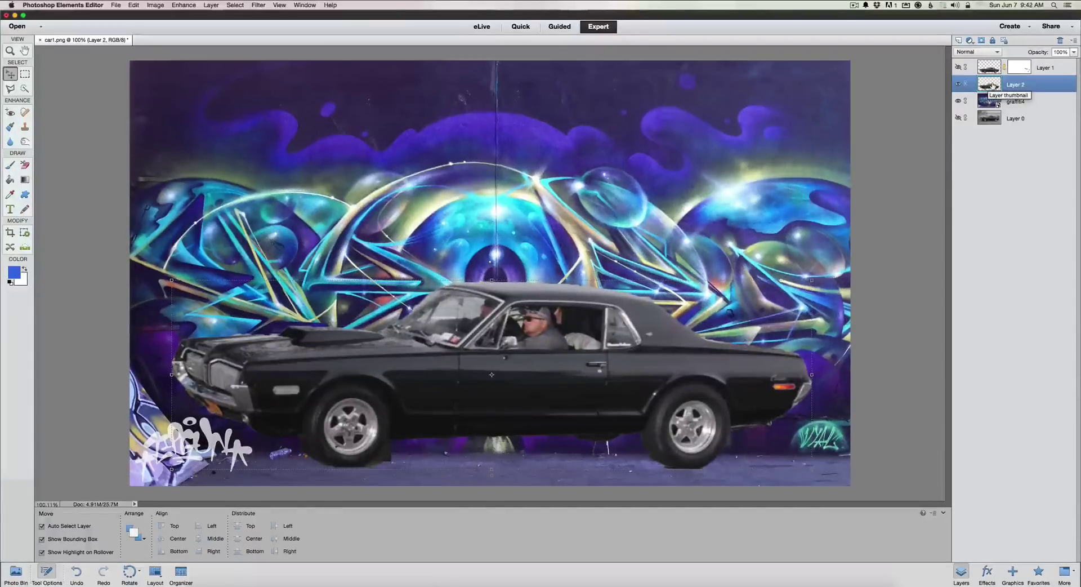
pyautogui.click(958, 102)
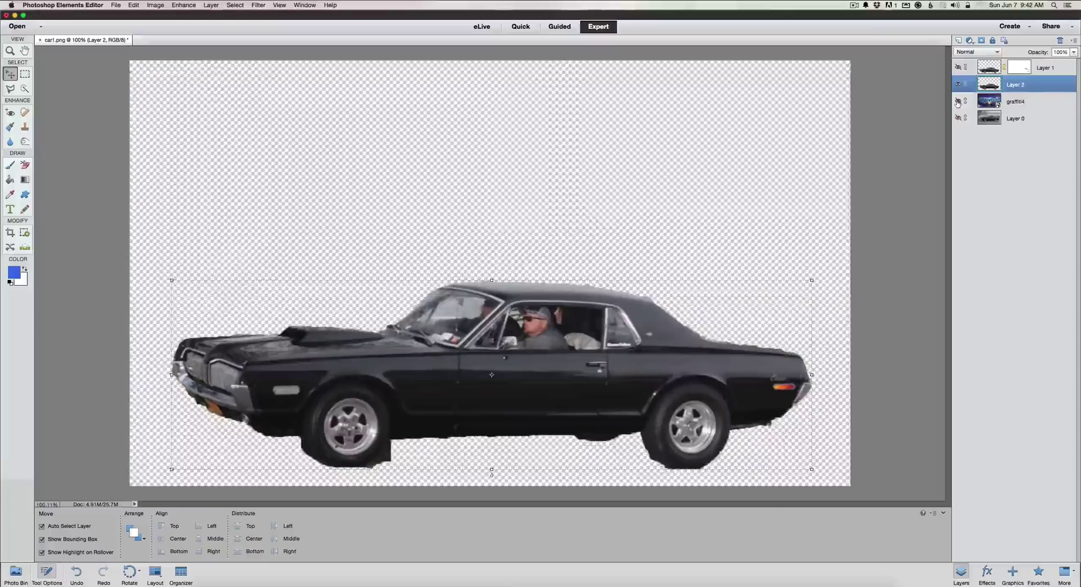
pyautogui.click(957, 102)
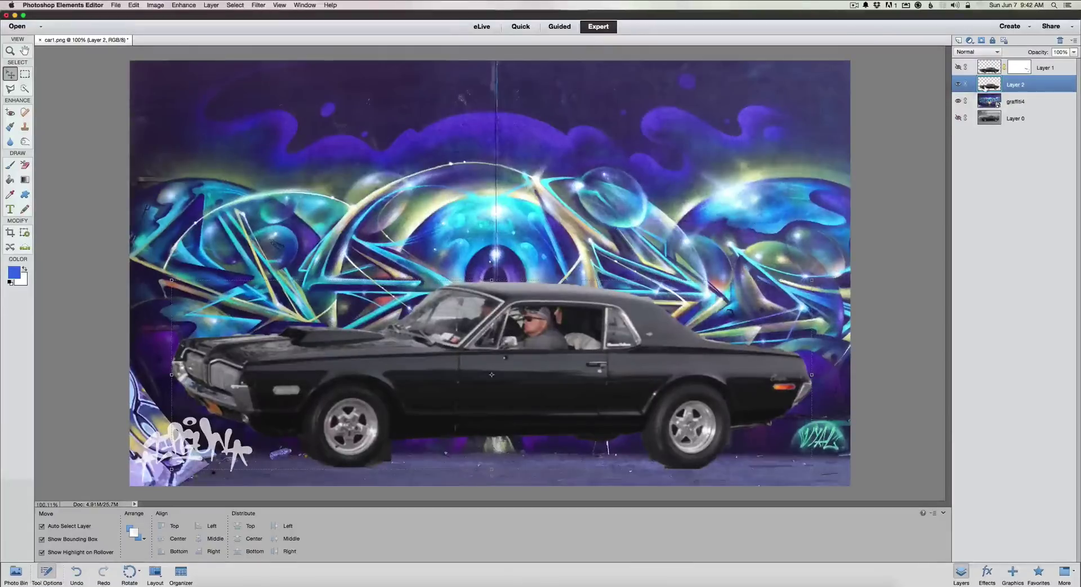
pyautogui.click(981, 40)
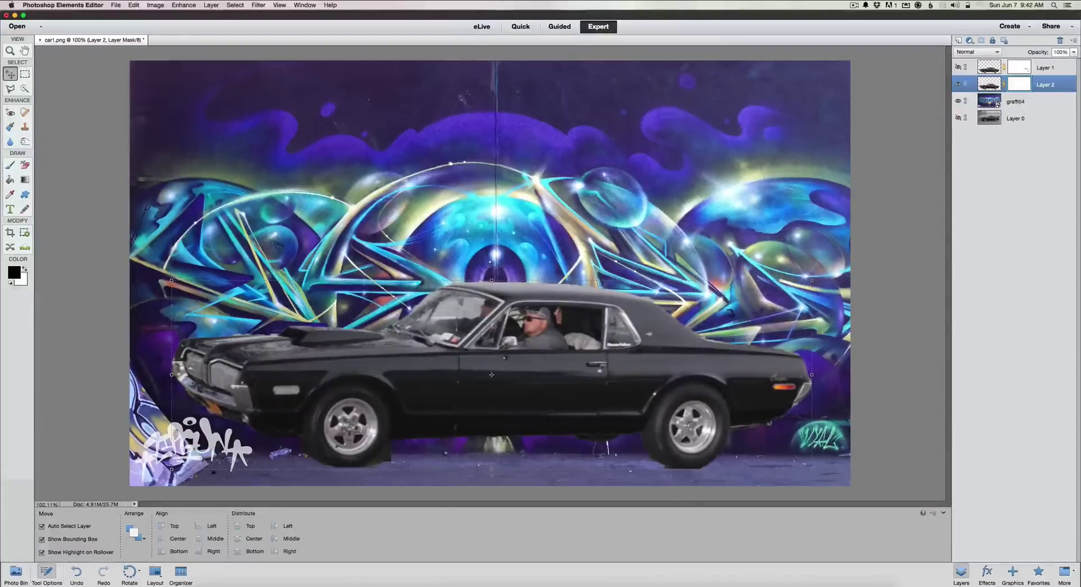
pyautogui.press('b')
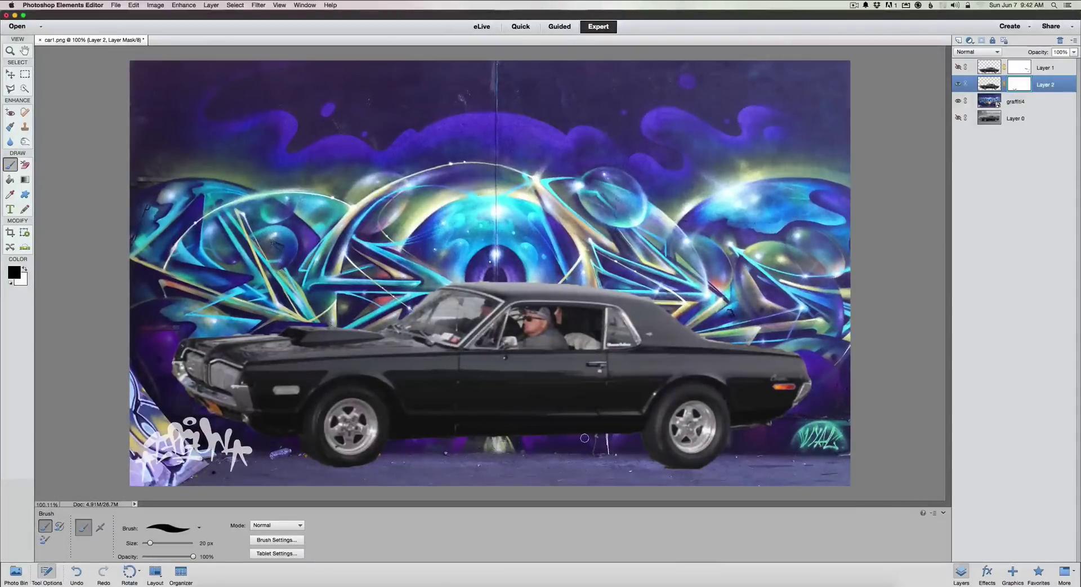
pyautogui.moveTo(585, 437)
pyautogui.mouseDown()
pyautogui.moveTo(727, 446)
pyautogui.moveTo(756, 436)
pyautogui.mouseUp()
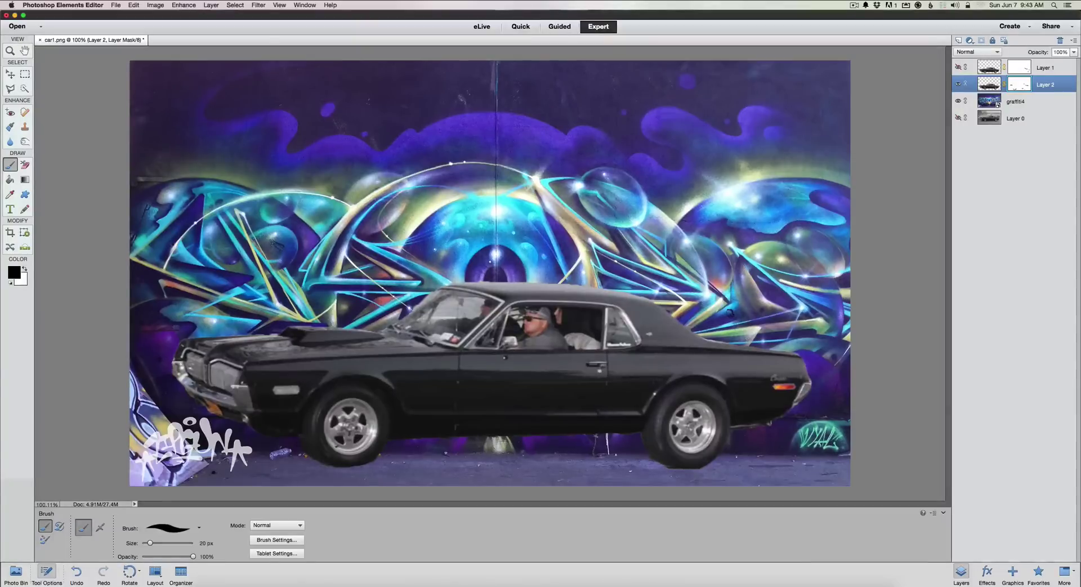
# Step: Preview the other graffiti images in the Backgrounds folder and place graffiti-1.jpg into the document
pyautogui.click(117, 5)
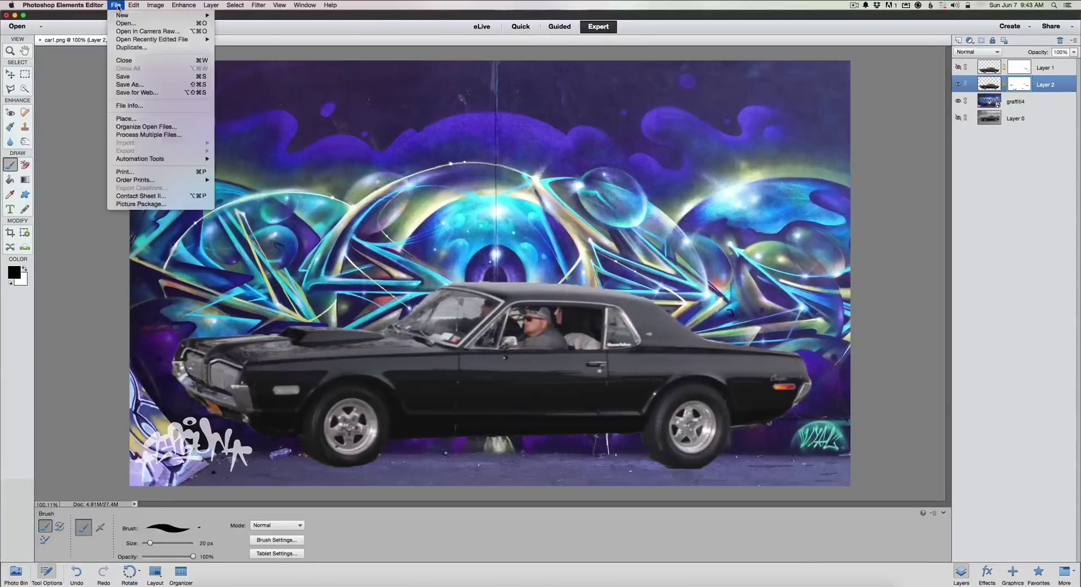
pyautogui.click(126, 119)
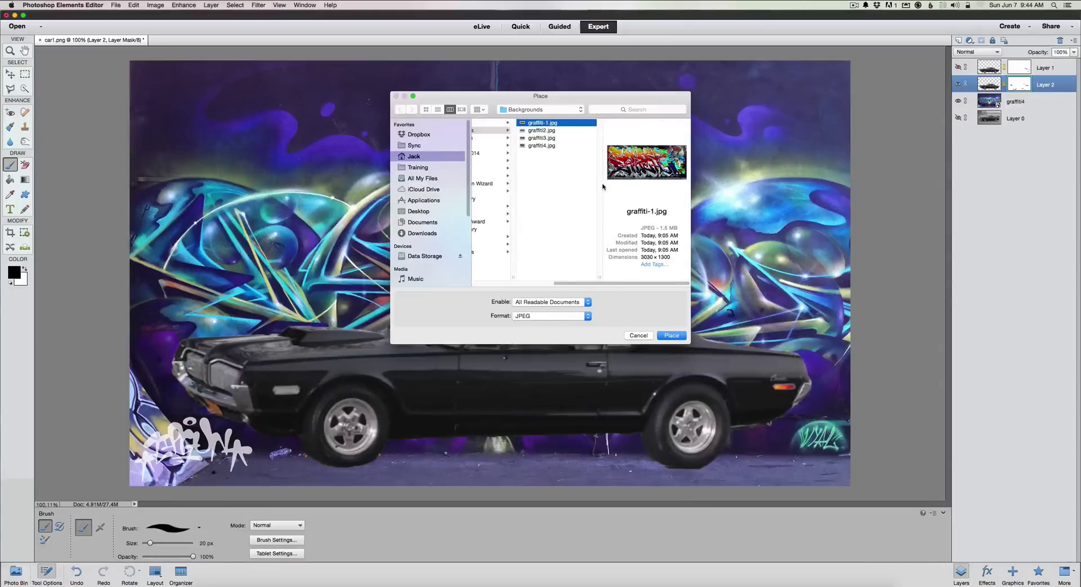
pyautogui.click(545, 131)
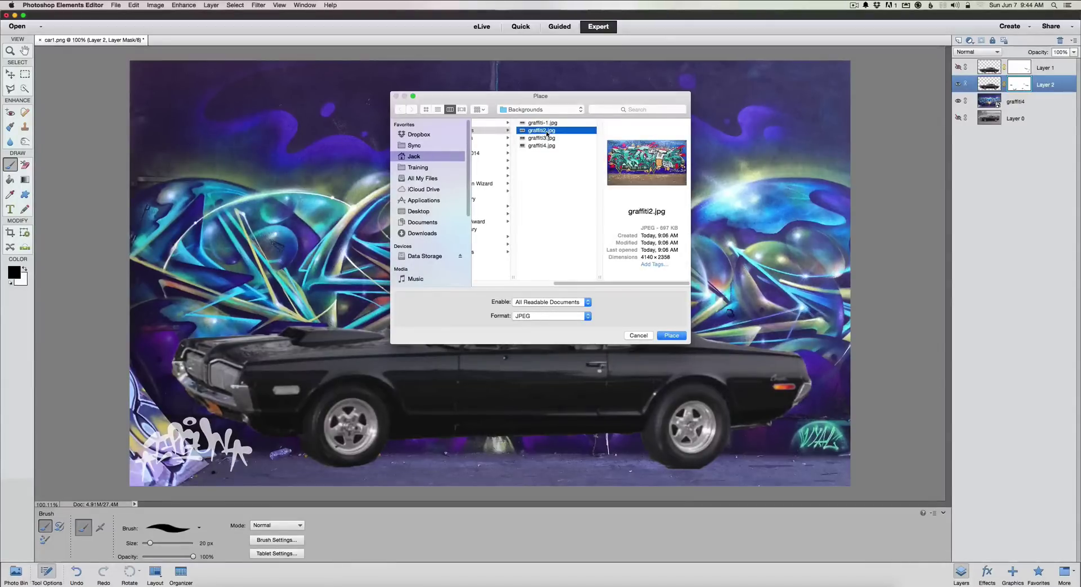
pyautogui.click(545, 138)
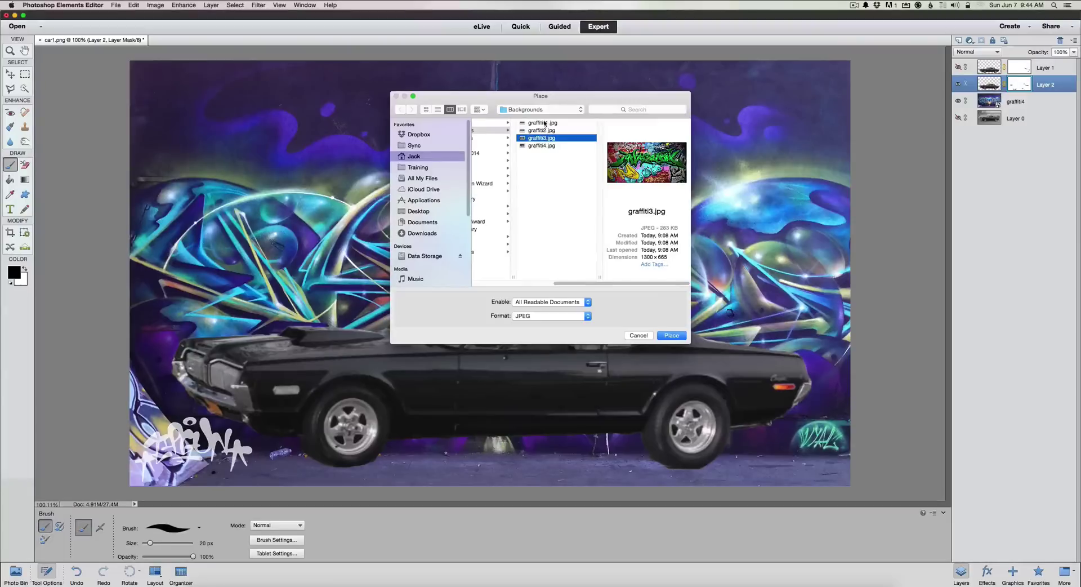
pyautogui.click(542, 123)
pyautogui.click(667, 336)
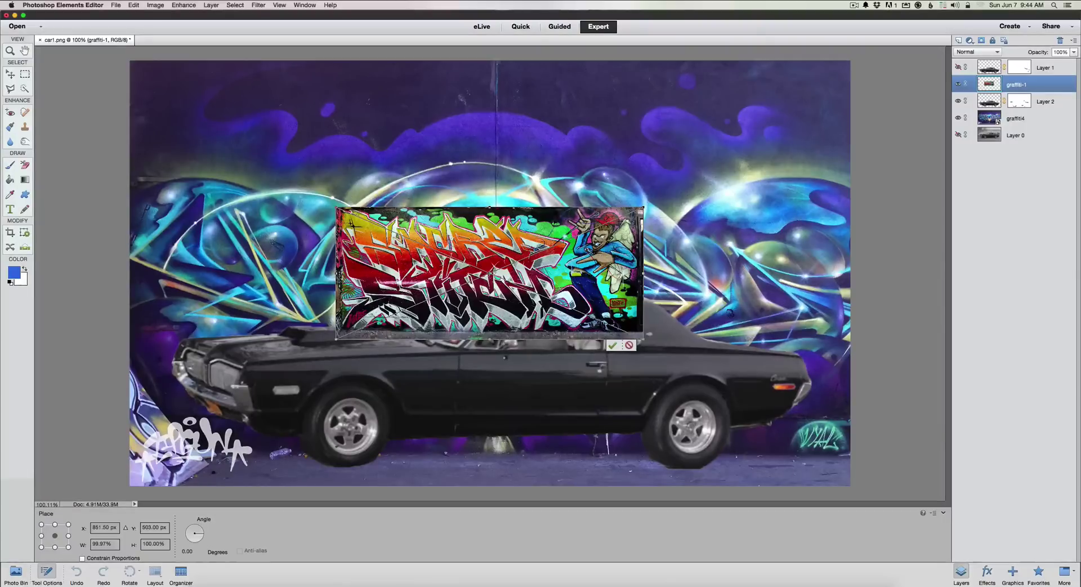
# Step: Enlarge the placed graffiti-1 image from its corners to fill the whole canvas, and commit the placement
pyautogui.moveTo(643, 207); pyautogui.dragTo(850, 60)
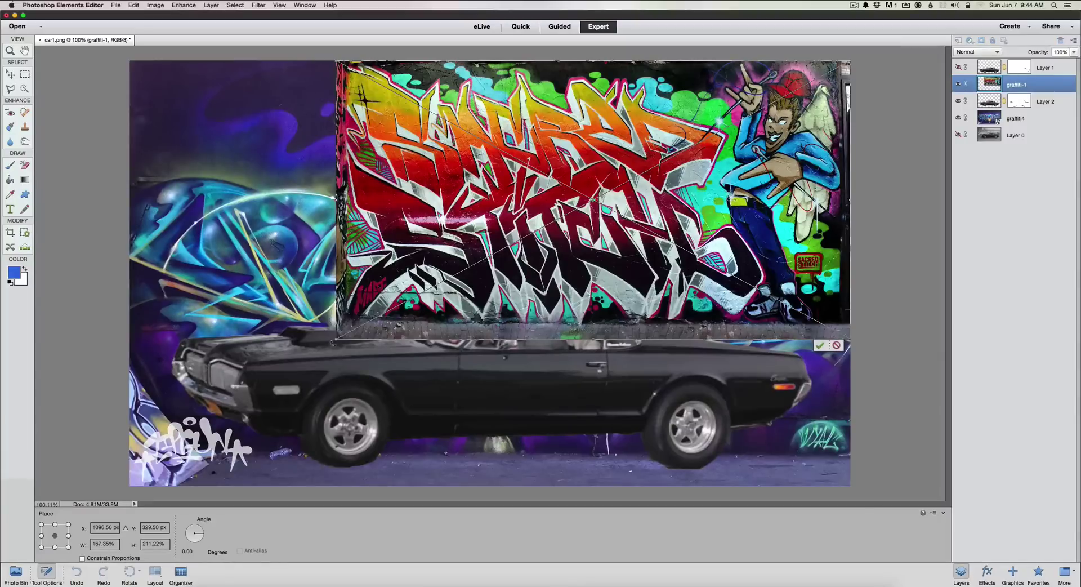
pyautogui.moveTo(337, 340); pyautogui.dragTo(101, 495)
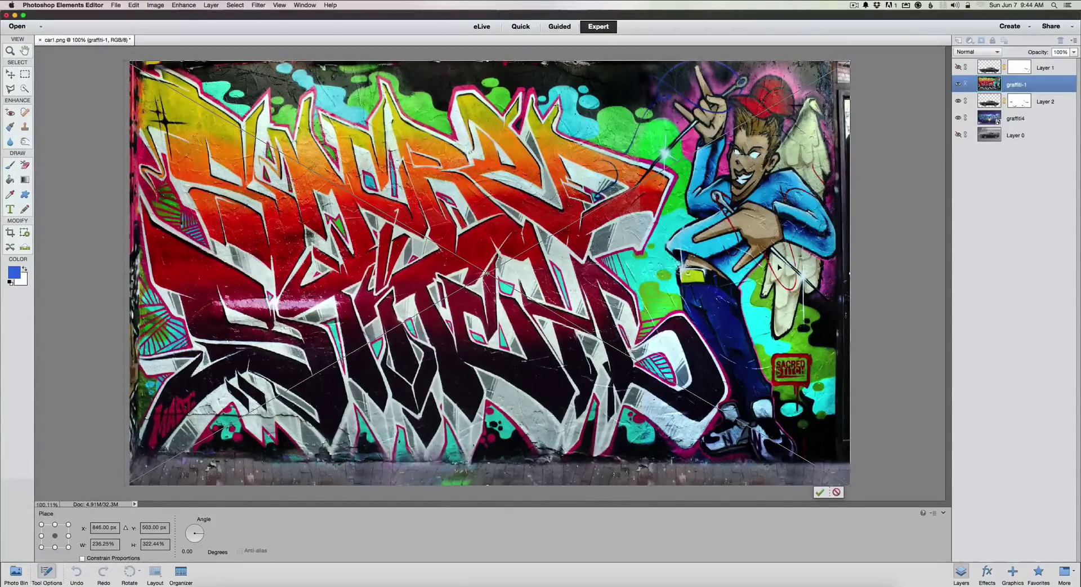
pyautogui.click(819, 491)
pyautogui.press('b')
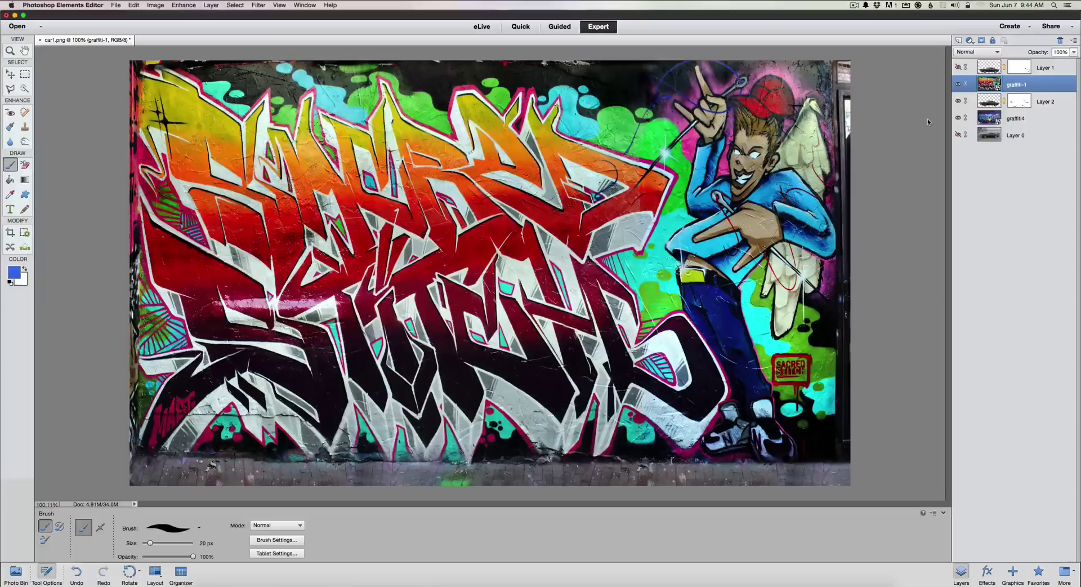
# Step: Move Layer 2 with the car above the graffiti-1 layer, and hide the graffiti4 layer
pyautogui.click(986, 103)
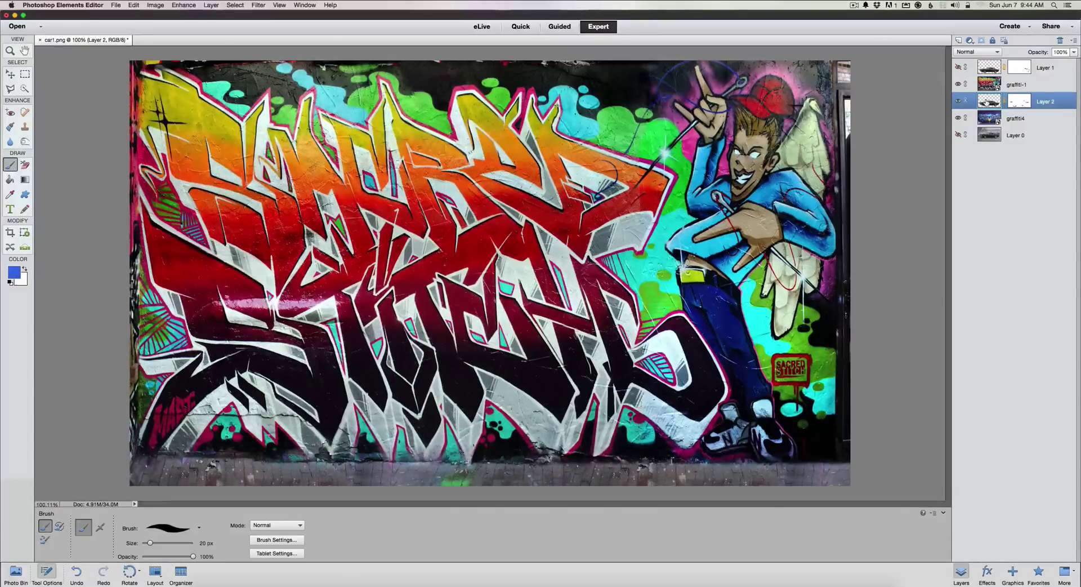
pyautogui.moveTo(986, 102); pyautogui.dragTo(985, 88)
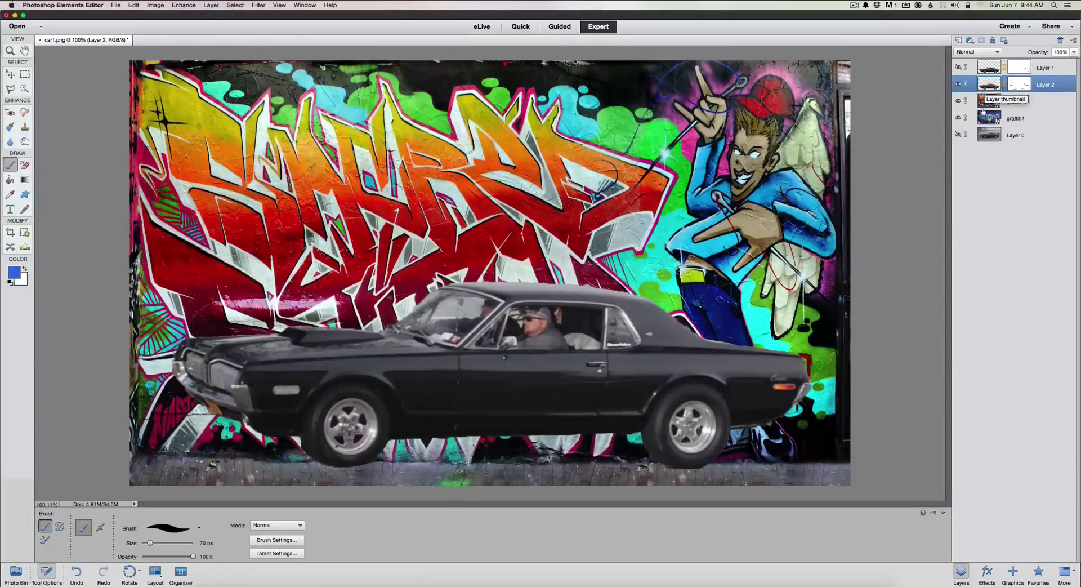
pyautogui.click(957, 117)
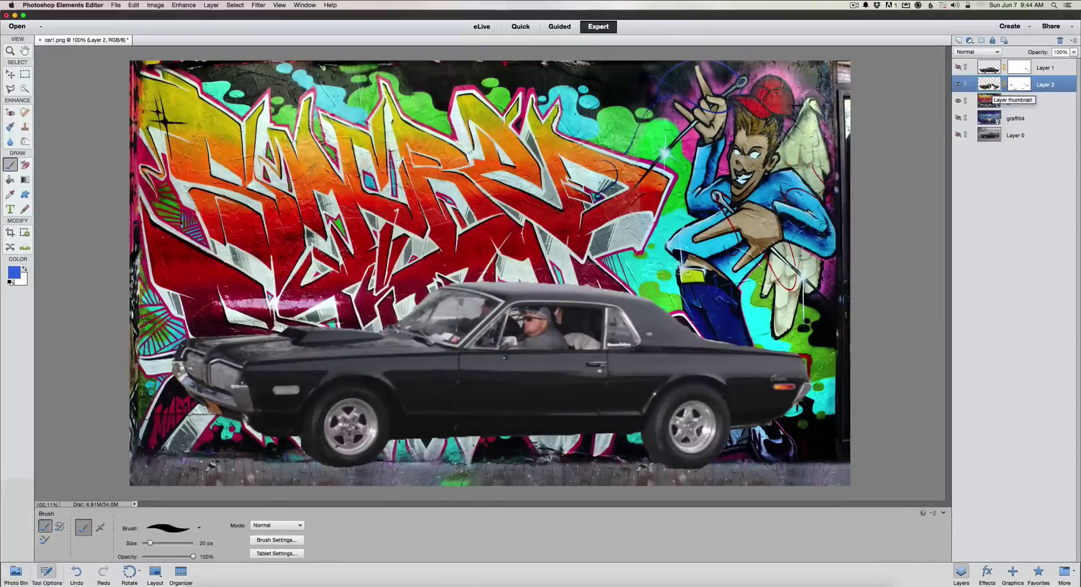
# Step: Move the car slightly down and left with the Move tool so its tires sit on the pavement of the graffiti-1 background
pyautogui.click(11, 76)
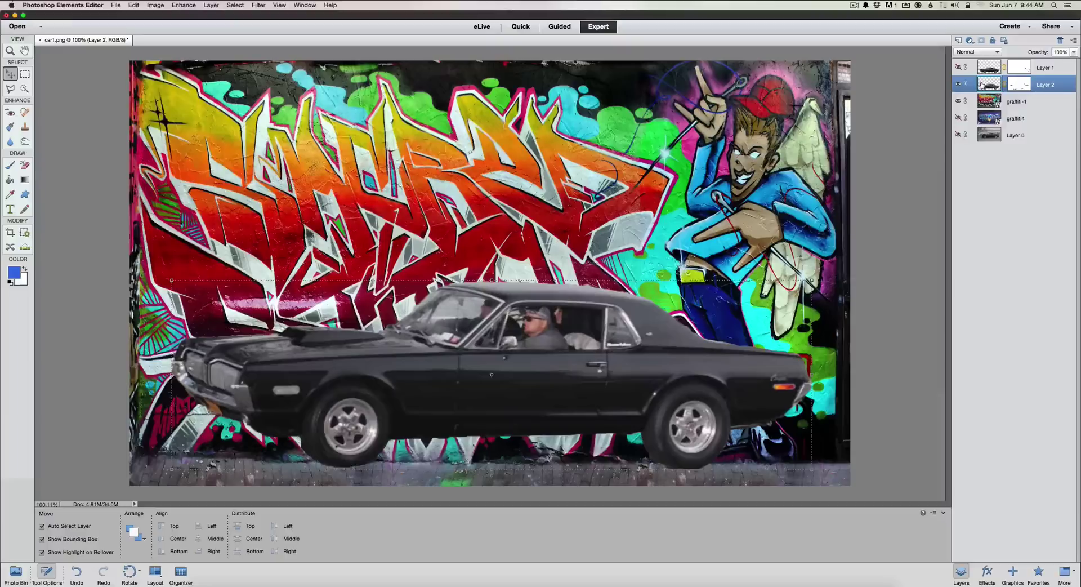
pyautogui.moveTo(540, 330); pyautogui.dragTo(538, 345)
pyautogui.click(879, 302)
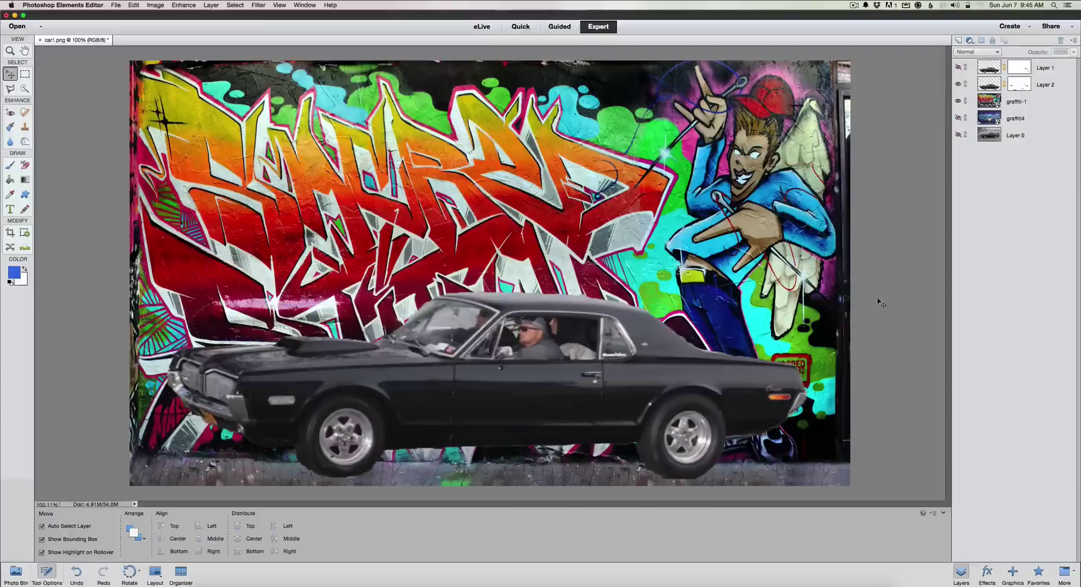